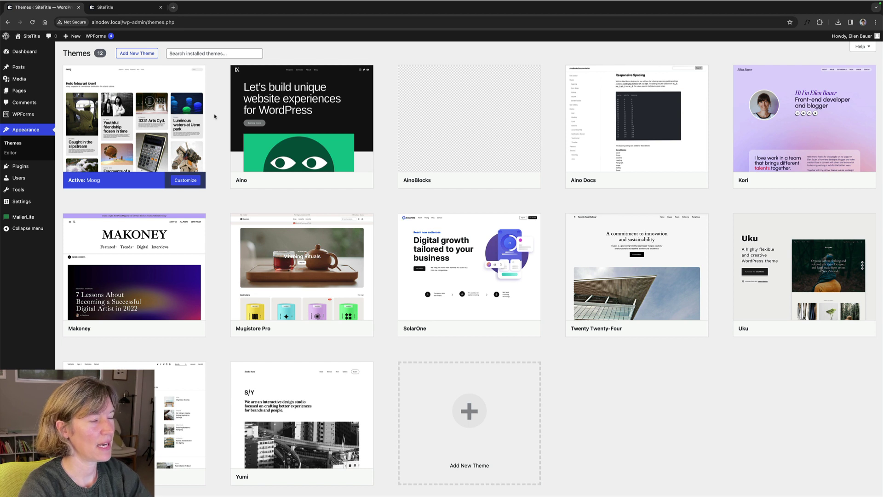
Get ready to leave the Themes admin for the SiteTitle front-page browser tab.
{"action": "mouse_move", "coordinate": [170, 81]}
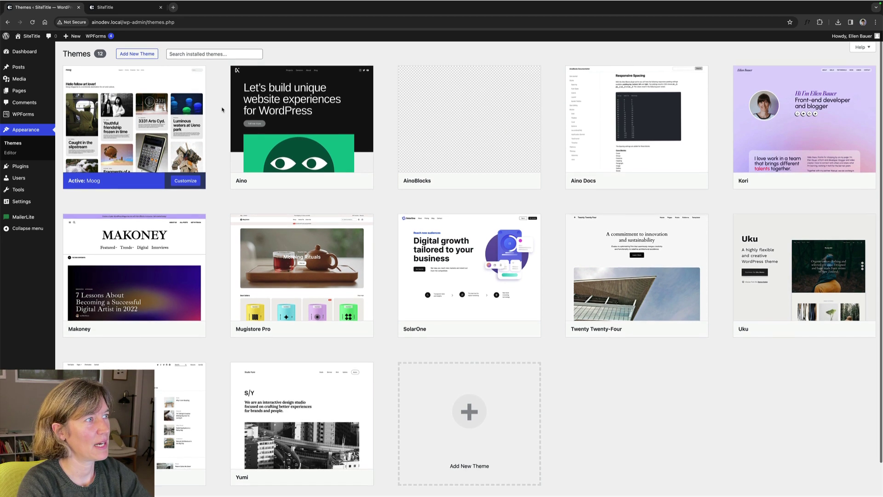
Read the 'Fragments of a long story untold' post down to Featured Posts, then return to Themes.
{"action": "key", "text": "ctrl+Tab"}
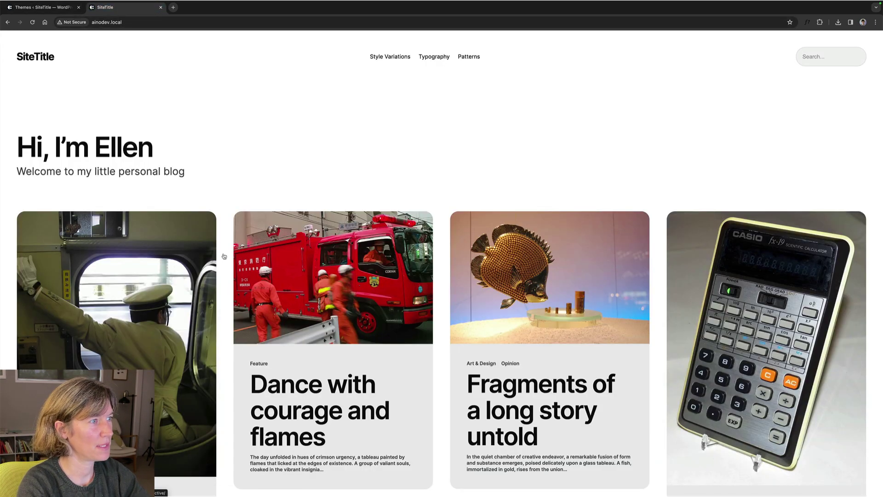
{"action": "left_click", "coordinate": [525, 270]}
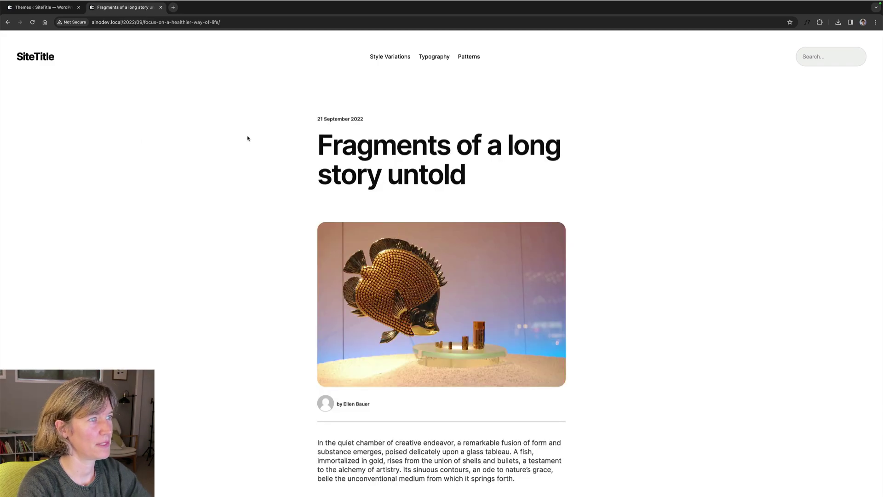
{"action": "scroll", "coordinate": [303, 160], "scroll_direction": "down", "scroll_amount": 20}
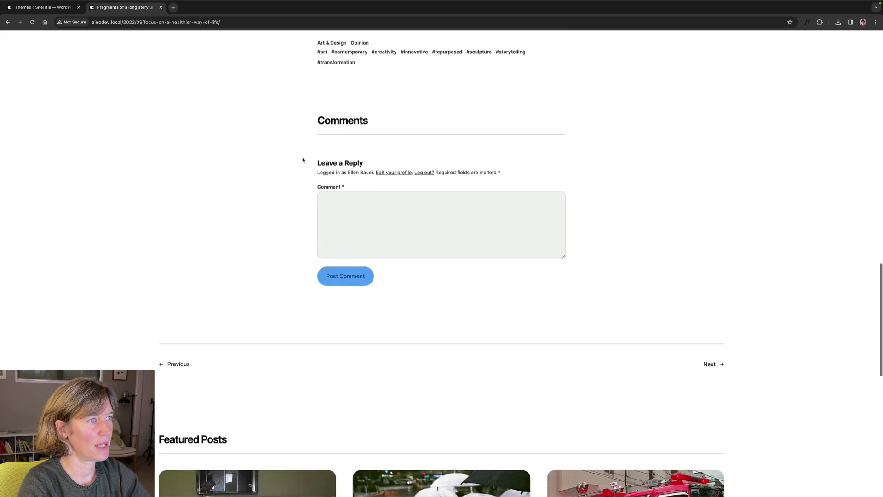
{"action": "scroll", "coordinate": [302, 160], "scroll_direction": "down", "scroll_amount": 3}
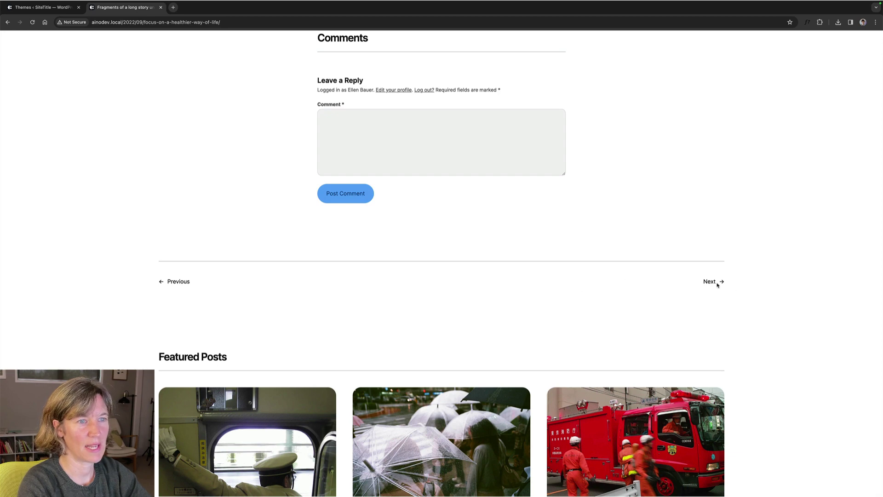
{"action": "scroll", "coordinate": [148, 272], "scroll_direction": "up", "scroll_amount": 3}
{"action": "scroll", "coordinate": [145, 270], "scroll_direction": "up", "scroll_amount": 2}
{"action": "scroll", "coordinate": [145, 270], "scroll_direction": "up", "scroll_amount": 9}
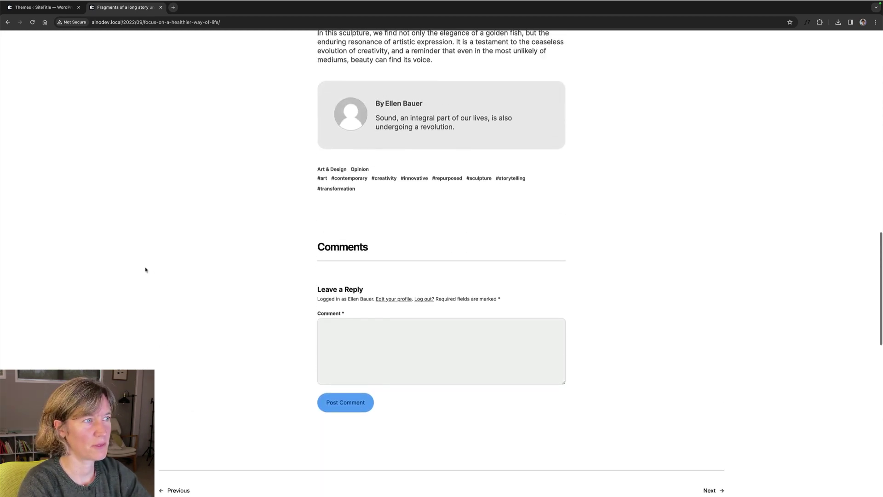
{"action": "scroll", "coordinate": [145, 270], "scroll_direction": "up", "scroll_amount": 20}
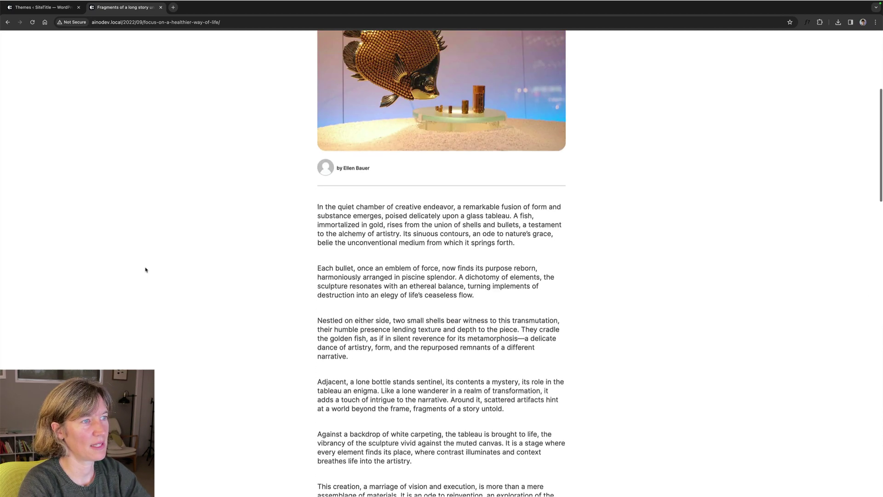
{"action": "left_click", "coordinate": [53, 10]}
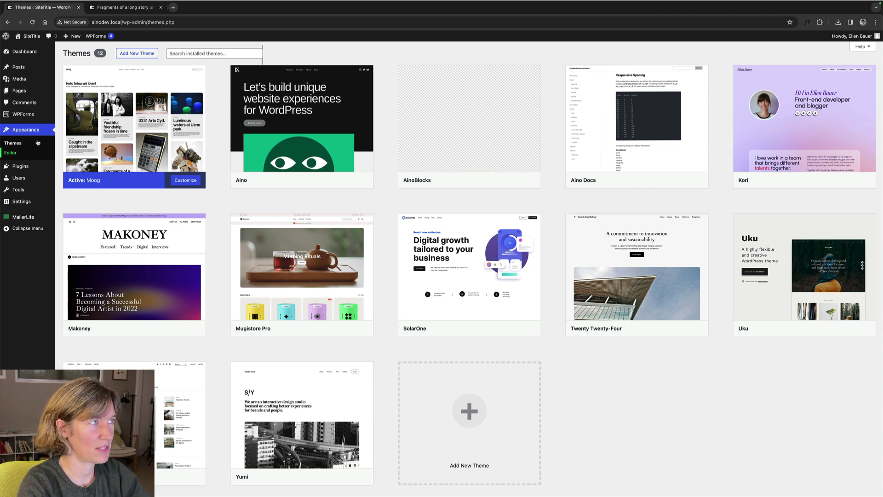
Open the Single Posts template via Appearance > Editor > Templates and preview down to Featured Posts.
{"action": "left_click", "coordinate": [11, 153]}
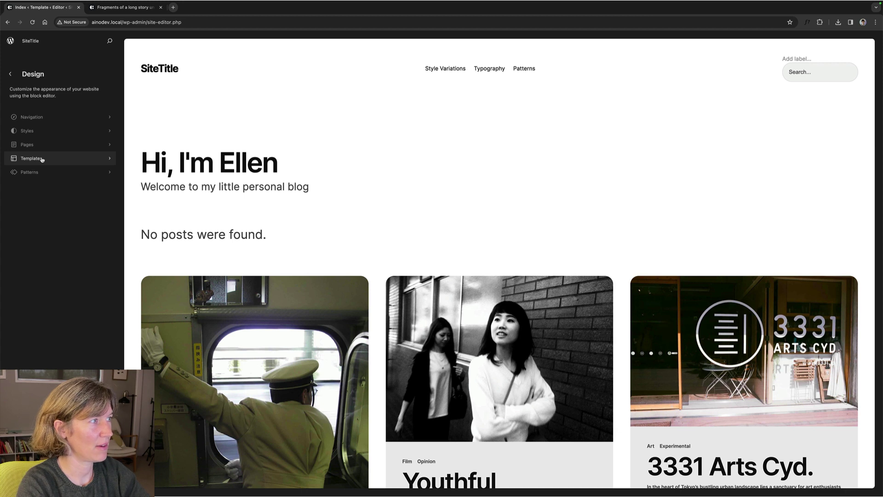
{"action": "left_click", "coordinate": [41, 160]}
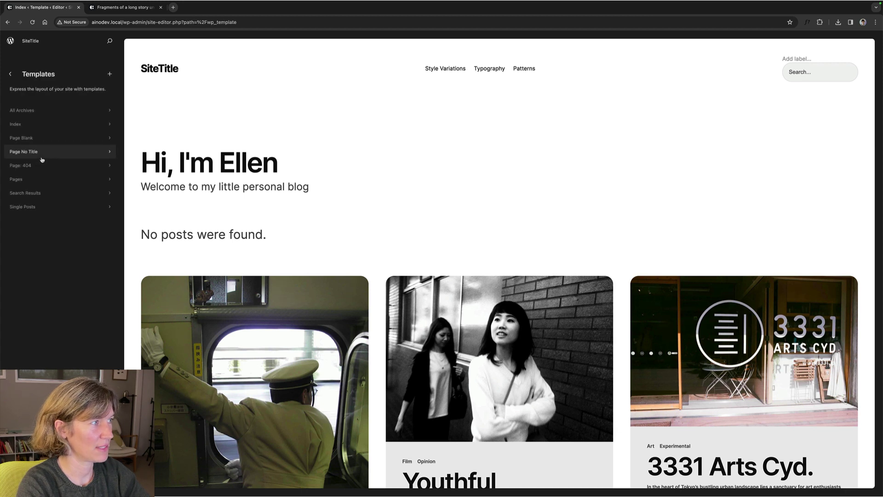
{"action": "left_click", "coordinate": [37, 207]}
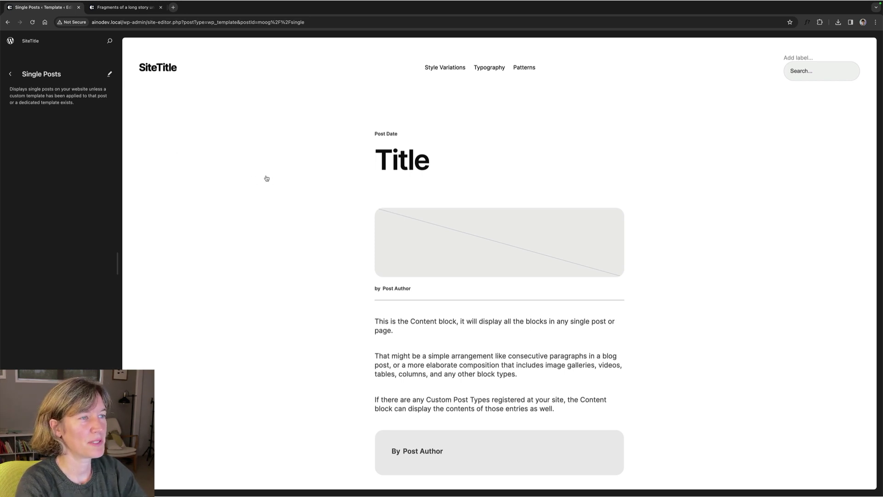
{"action": "scroll", "coordinate": [335, 198], "scroll_direction": "down", "scroll_amount": 3}
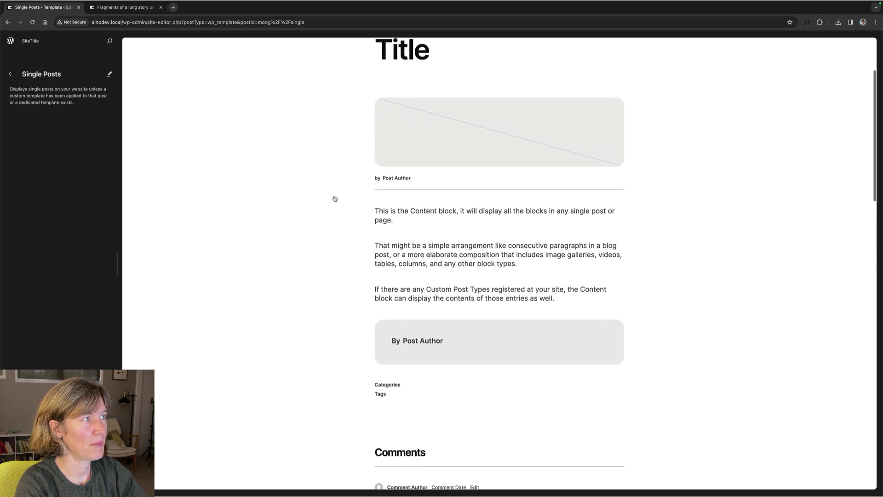
{"action": "scroll", "coordinate": [335, 198], "scroll_direction": "down", "scroll_amount": 10}
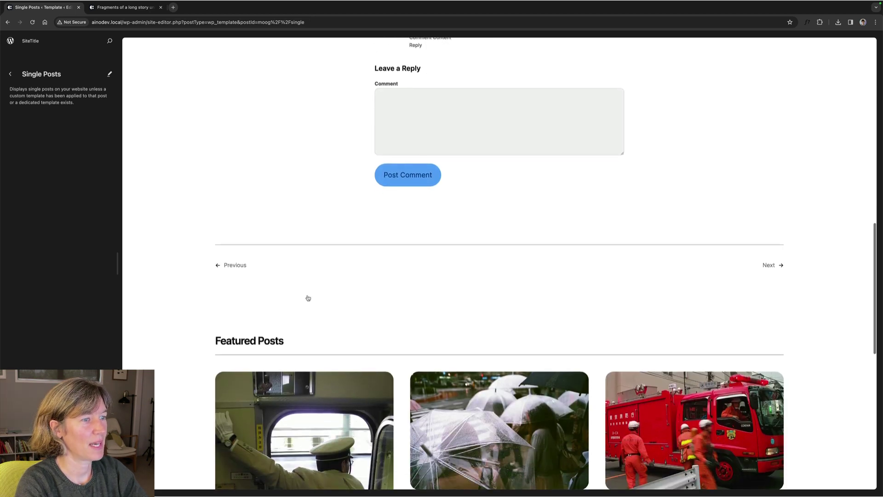
{"action": "scroll", "coordinate": [308, 298], "scroll_direction": "down", "scroll_amount": 3}
{"action": "scroll", "coordinate": [198, 291], "scroll_direction": "up", "scroll_amount": 8}
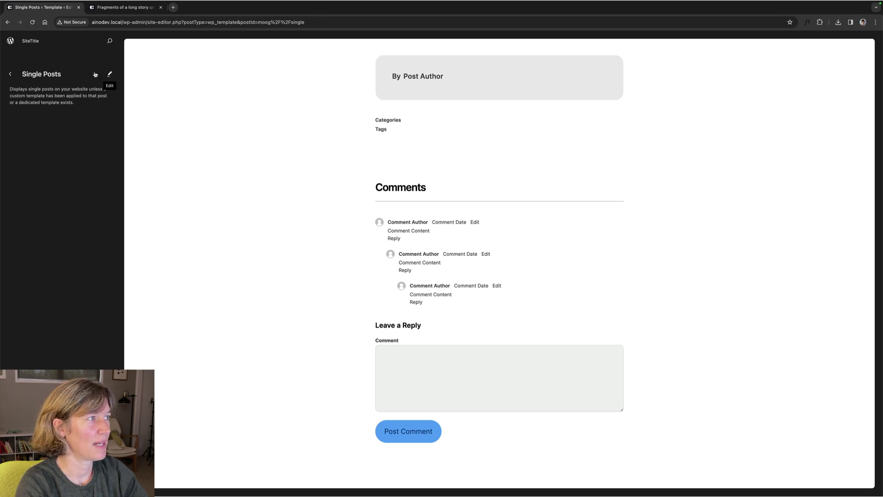
Clear the Index template's customizations, restoring the theme's original version.
{"action": "left_click", "coordinate": [8, 75]}
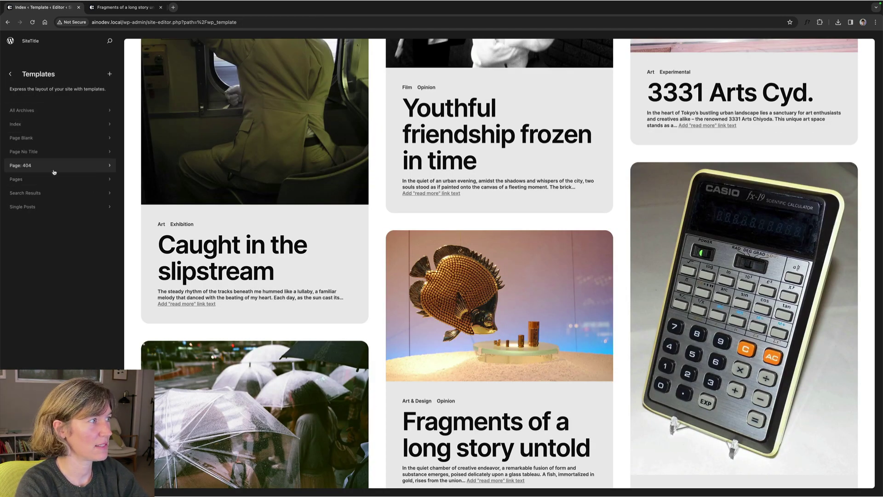
{"action": "left_click", "coordinate": [47, 126]}
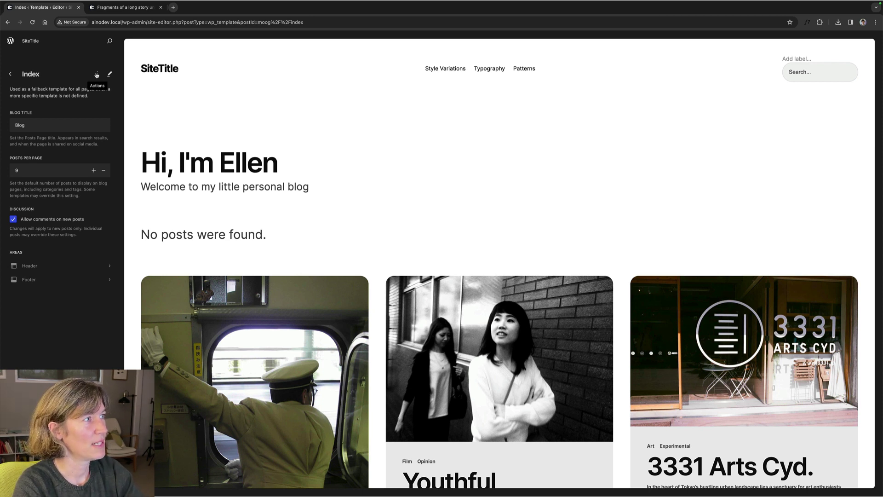
{"action": "left_click", "coordinate": [97, 75]}
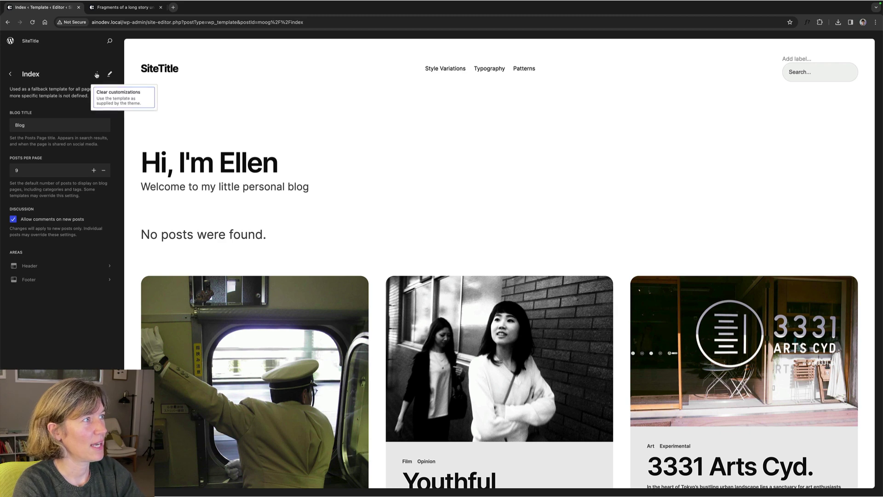
{"action": "left_click", "coordinate": [120, 96]}
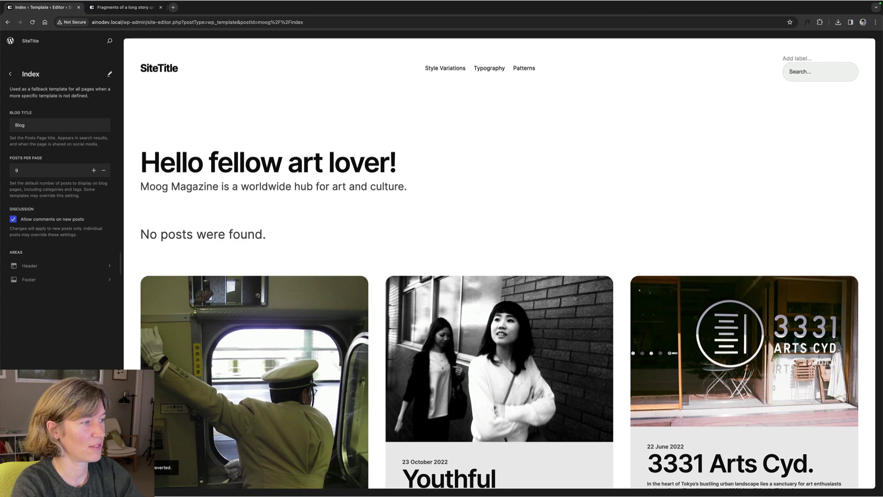
Save the site changes and go back to the templates list.
{"action": "key", "text": "ctrl+s"}
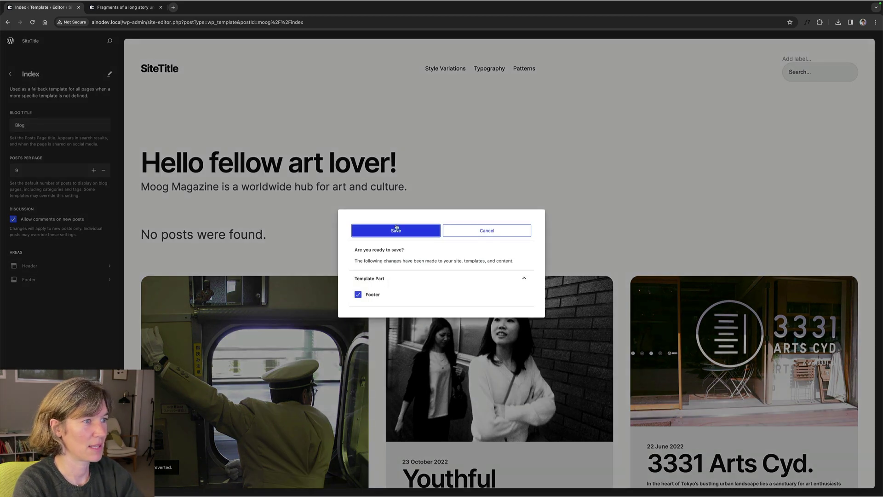
{"action": "left_click", "coordinate": [398, 230]}
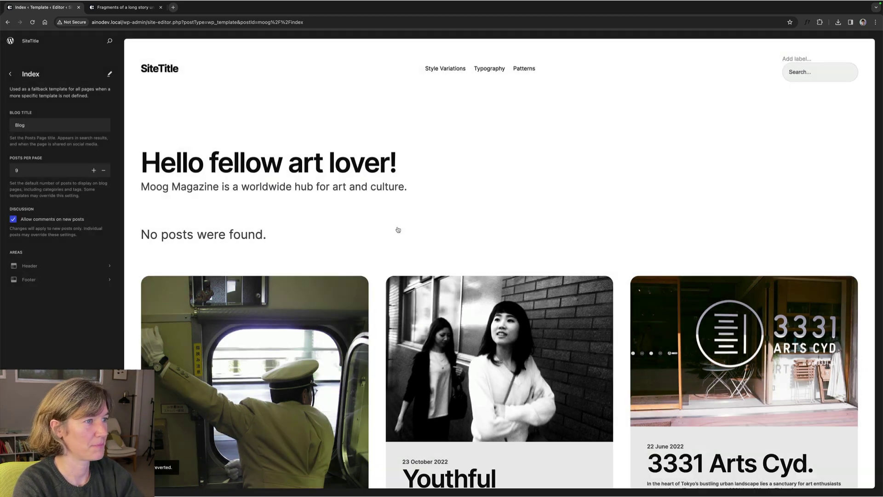
{"action": "left_click", "coordinate": [9, 73]}
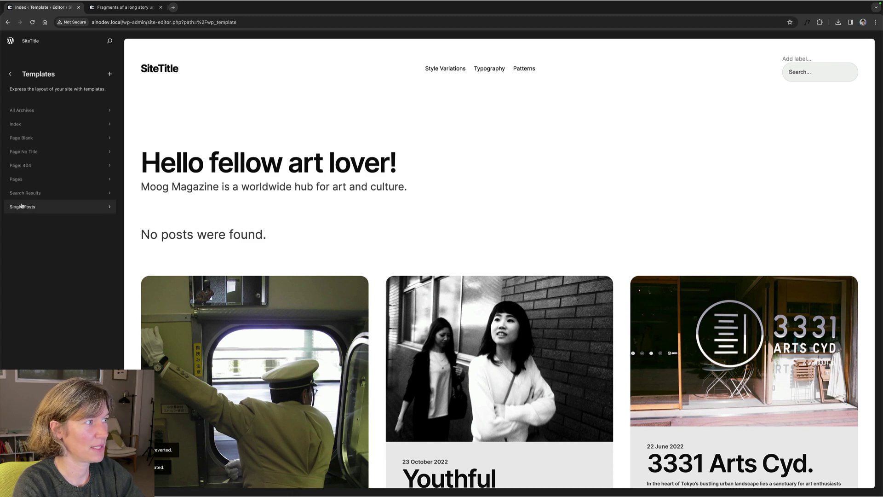
Open the Single Posts template for editing and scroll down its layout.
{"action": "left_click", "coordinate": [28, 206]}
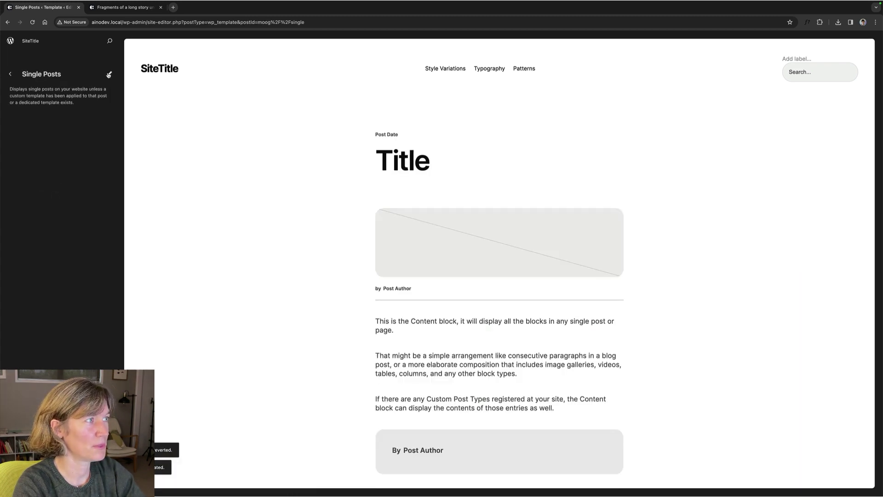
{"action": "left_click", "coordinate": [109, 74]}
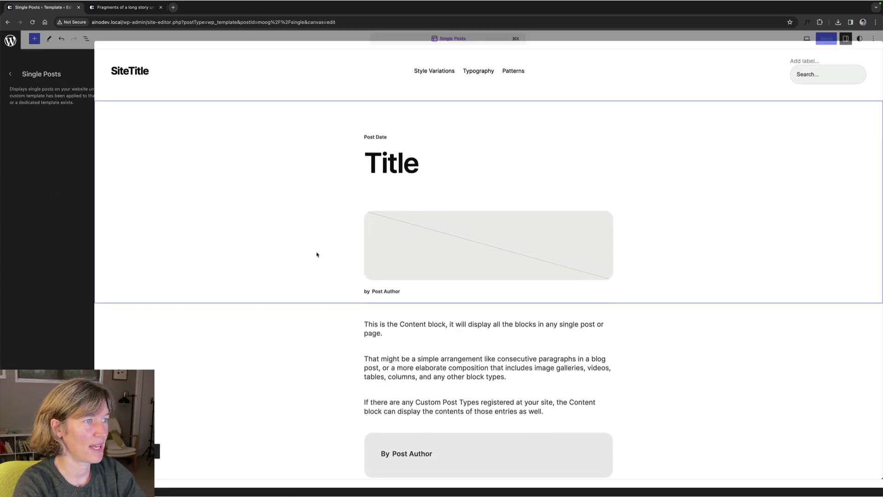
{"action": "mouse_move", "coordinate": [219, 313]}
{"action": "scroll", "coordinate": [217, 294], "scroll_direction": "down", "scroll_amount": 12}
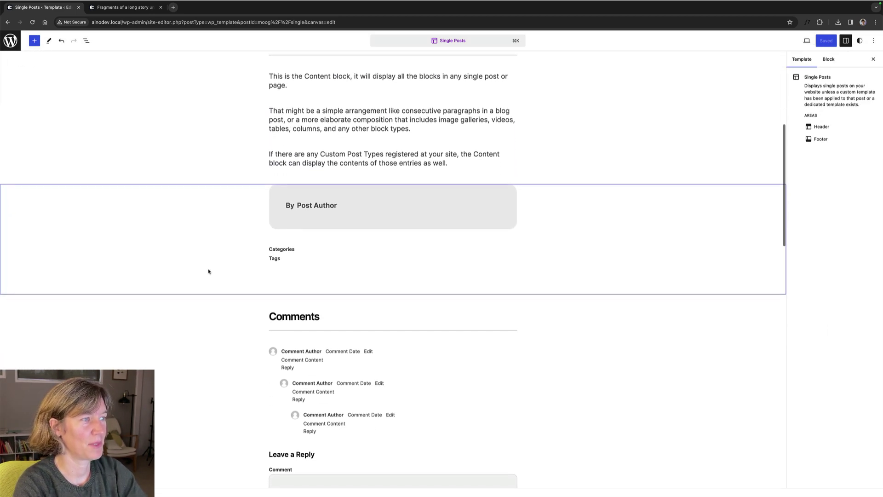
{"action": "scroll", "coordinate": [208, 271], "scroll_direction": "down", "scroll_amount": 1}
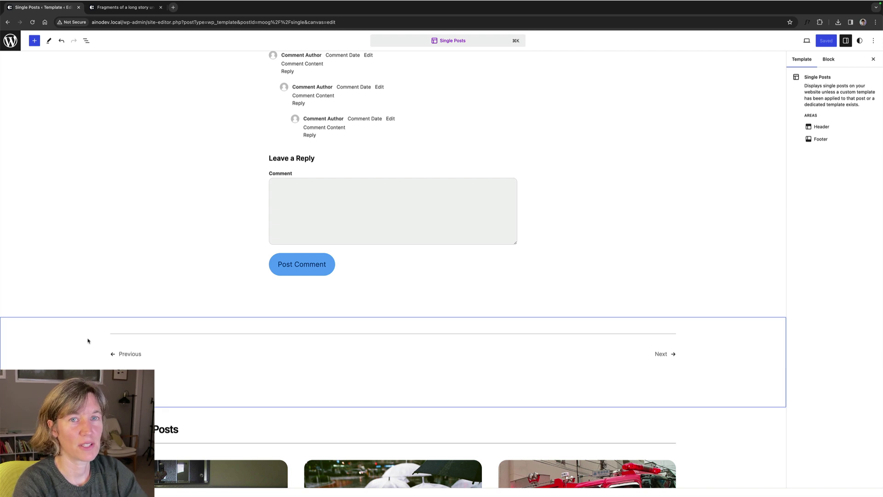
{"action": "scroll", "coordinate": [84, 344], "scroll_direction": "down", "scroll_amount": 3}
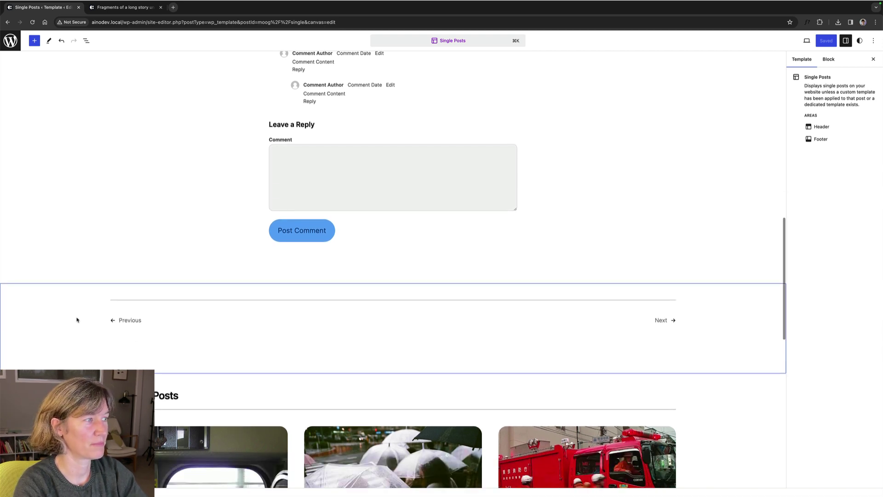
Select the Featured Posts group below the Previous/Next links.
{"action": "left_click", "coordinate": [45, 337]}
{"action": "left_click", "coordinate": [44, 333]}
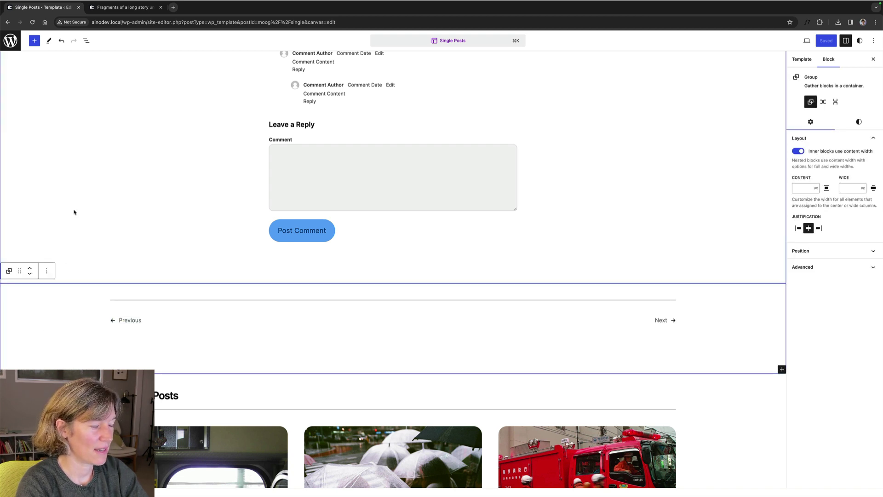
{"action": "left_click", "coordinate": [77, 386]}
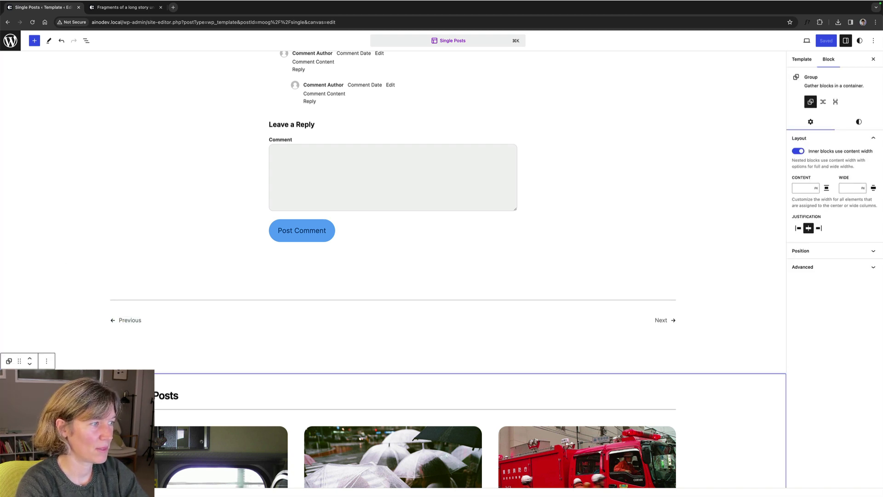
{"action": "scroll", "coordinate": [101, 347], "scroll_direction": "down", "scroll_amount": 5}
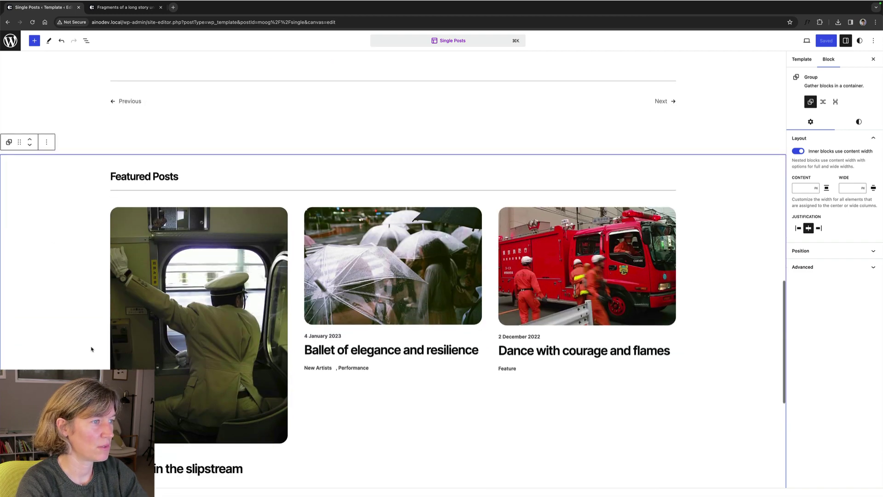
{"action": "scroll", "coordinate": [90, 351], "scroll_direction": "up", "scroll_amount": 10}
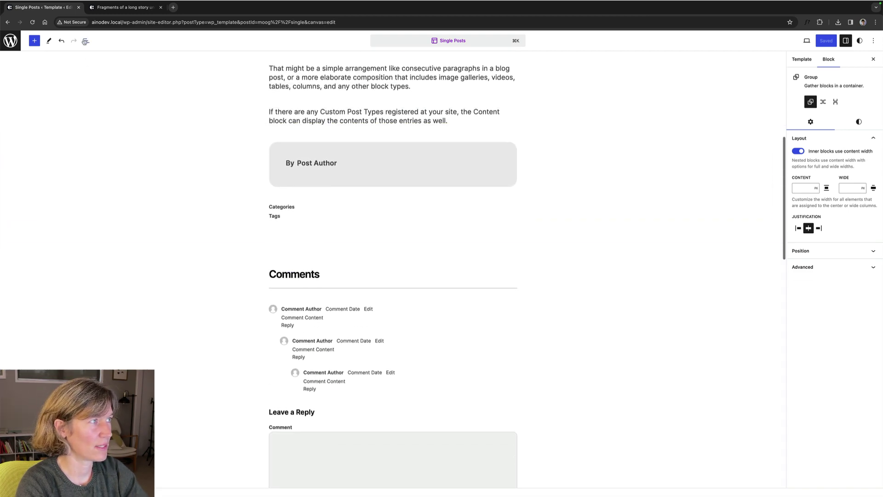
In List View, choose Delete from the Featured Posts Group row's options menu.
{"action": "left_click", "coordinate": [85, 42]}
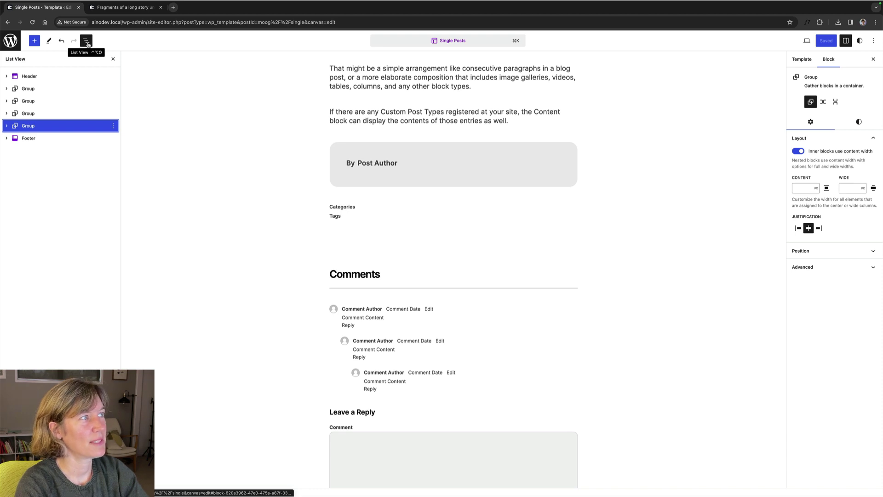
{"action": "scroll", "coordinate": [258, 248], "scroll_direction": "down", "scroll_amount": 10}
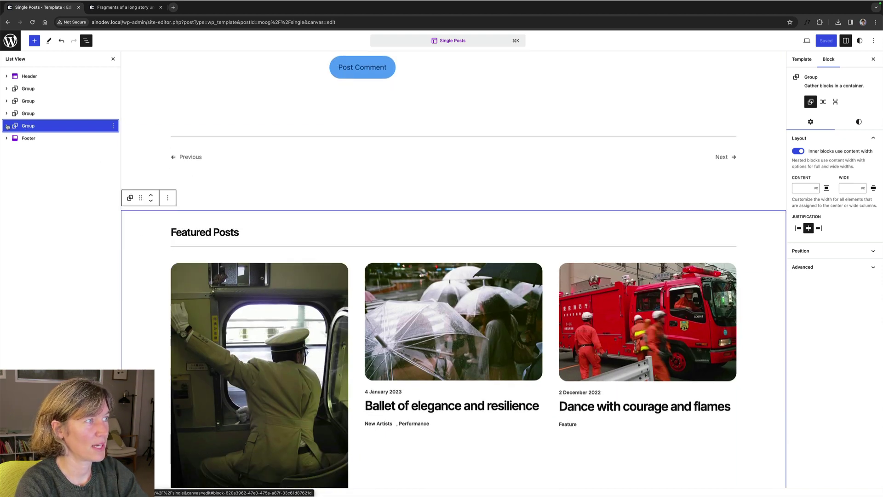
{"action": "scroll", "coordinate": [130, 241], "scroll_direction": "down", "scroll_amount": 1}
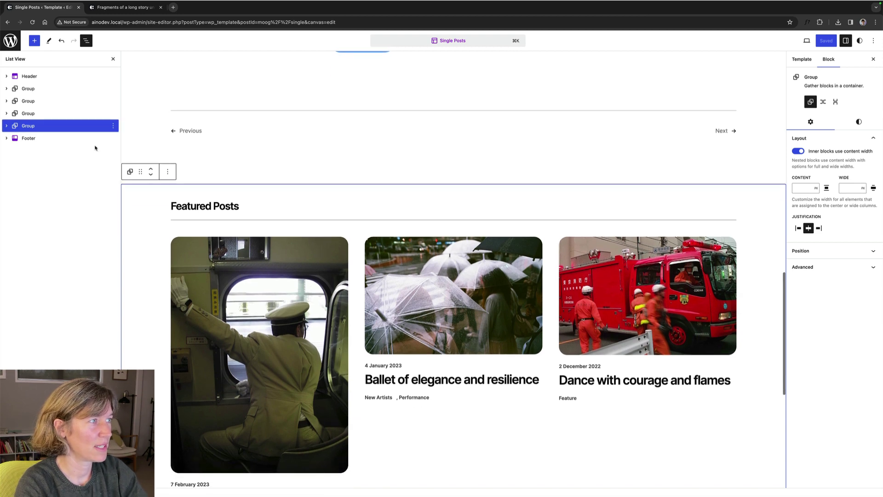
{"action": "left_click", "coordinate": [113, 126]}
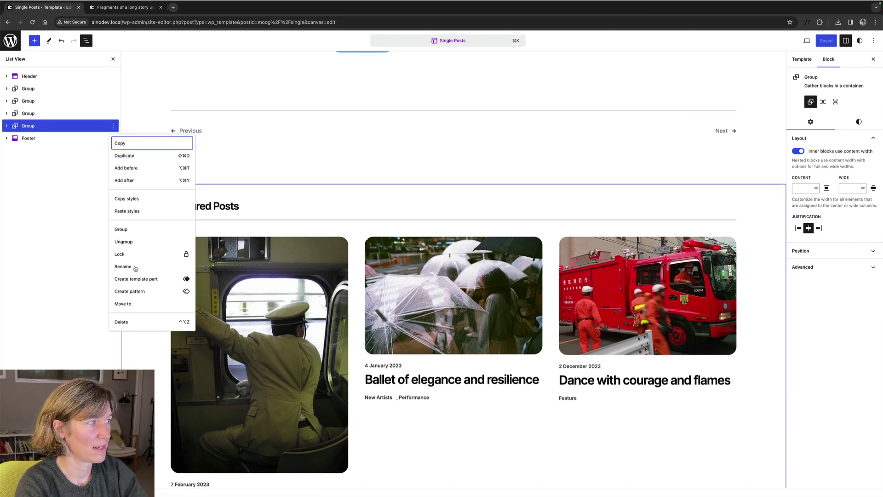
{"action": "left_click", "coordinate": [121, 322]}
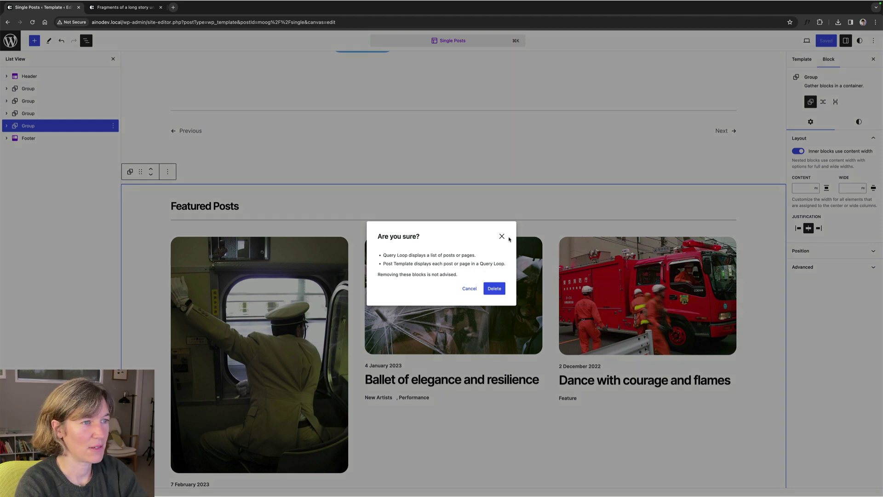
Cancel the deletion so the Featured Posts group stays in the template.
{"action": "left_click", "coordinate": [468, 289]}
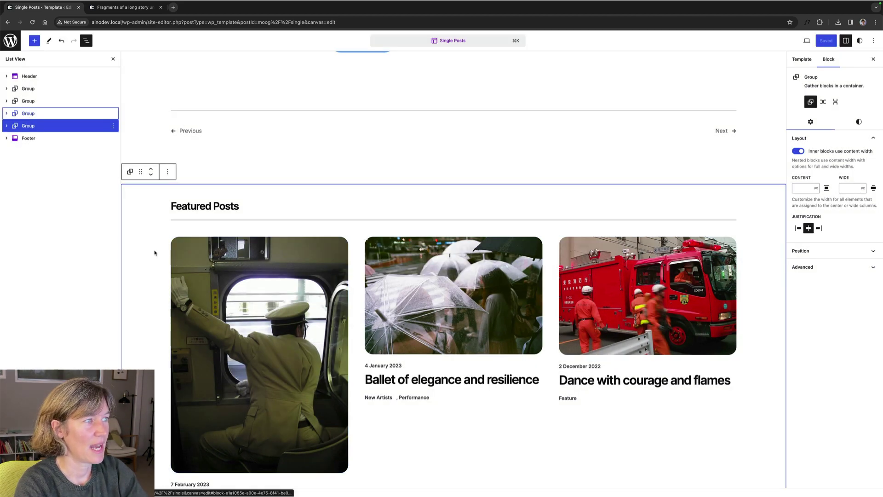
{"action": "scroll", "coordinate": [378, 173], "scroll_direction": "up", "scroll_amount": 1}
{"action": "scroll", "coordinate": [288, 230], "scroll_direction": "down", "scroll_amount": 2}
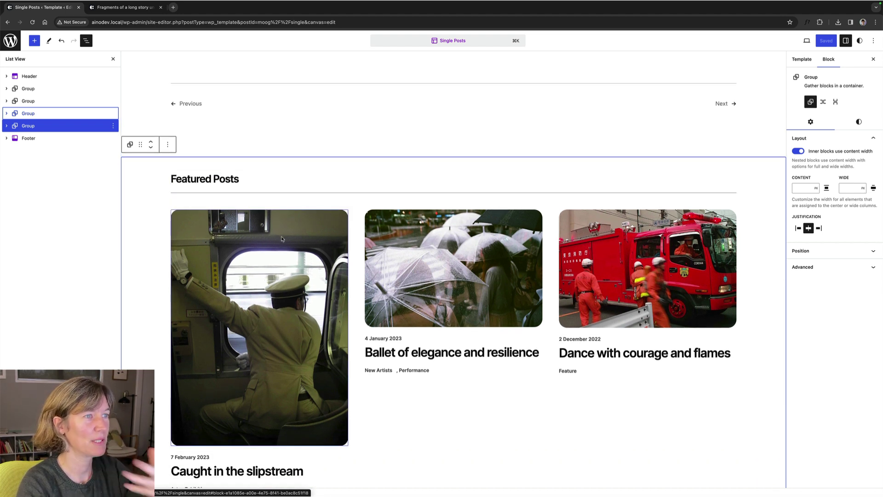
{"action": "scroll", "coordinate": [282, 238], "scroll_direction": "down", "scroll_amount": 1}
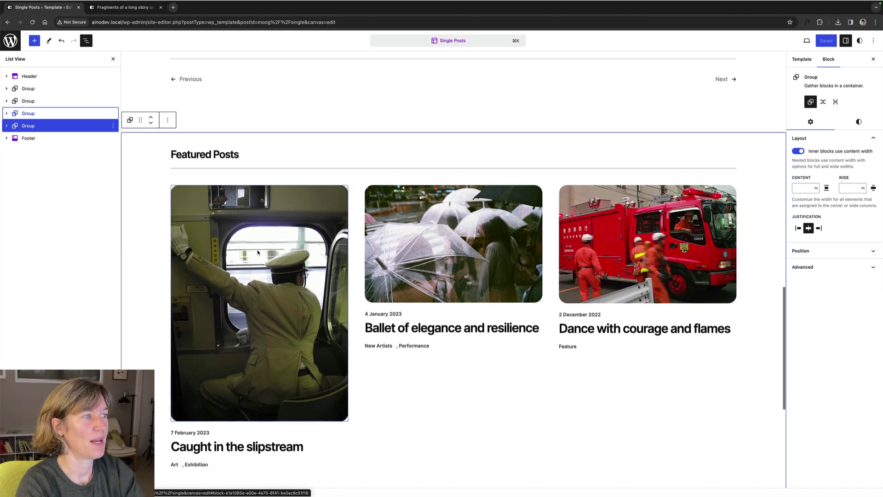
{"action": "scroll", "coordinate": [215, 161], "scroll_direction": "down", "scroll_amount": 1}
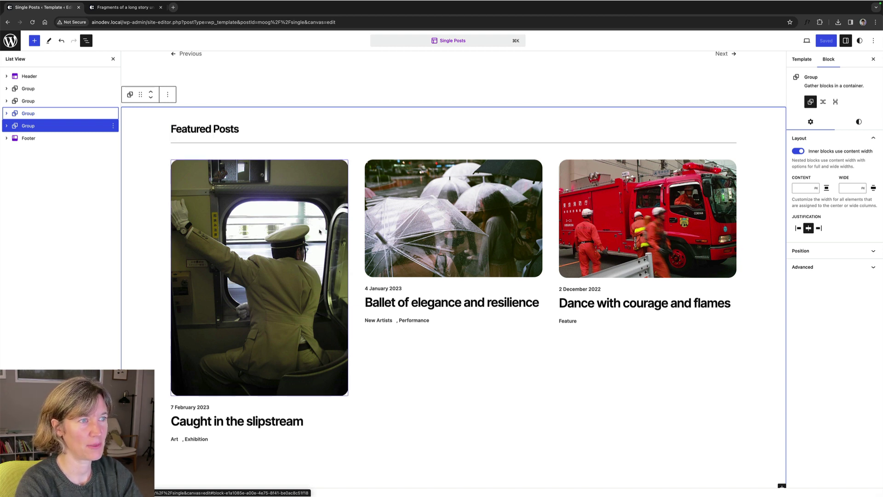
{"action": "scroll", "coordinate": [357, 233], "scroll_direction": "down", "scroll_amount": 1}
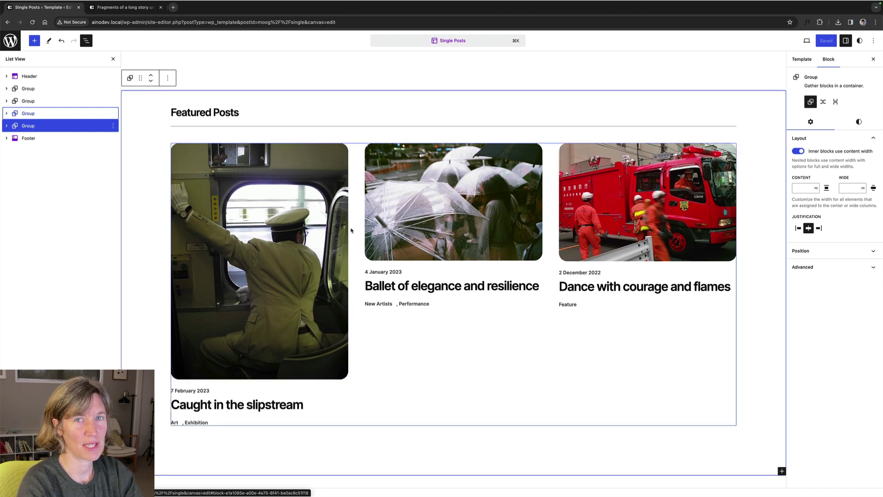
{"action": "scroll", "coordinate": [352, 230], "scroll_direction": "down", "scroll_amount": 1}
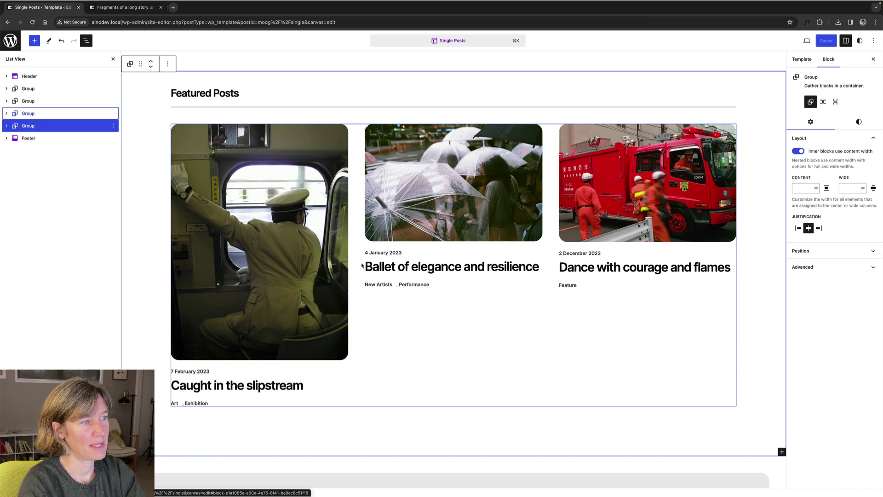
Compare with the live post's Featured Posts grid, then return to the template editor.
{"action": "key", "text": "ctrl+Tab"}
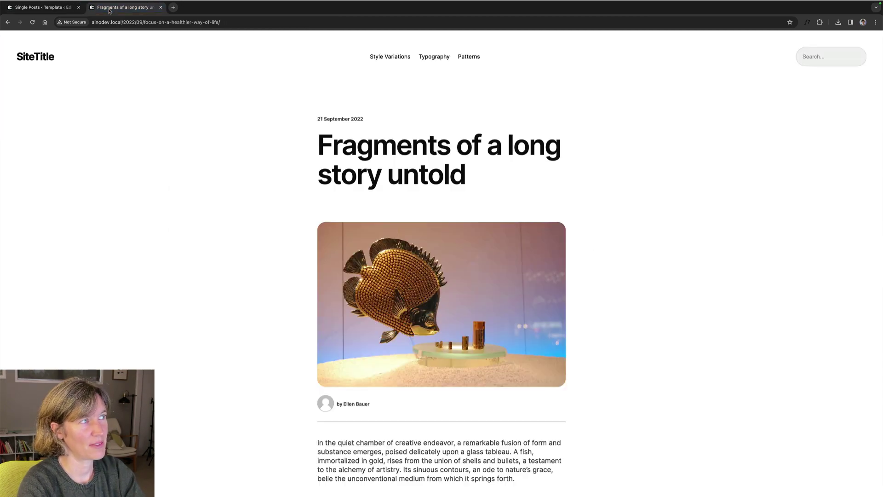
{"action": "scroll", "coordinate": [236, 187], "scroll_direction": "down", "scroll_amount": 15}
{"action": "scroll", "coordinate": [234, 186], "scroll_direction": "down", "scroll_amount": 13}
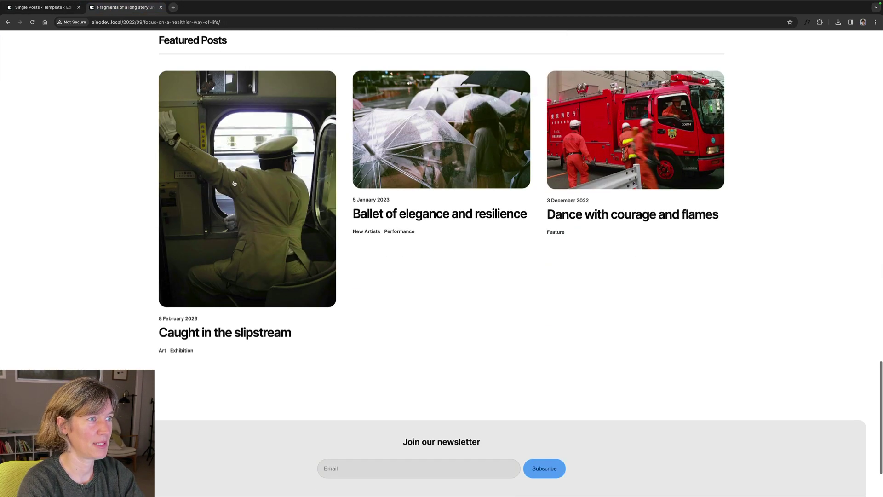
{"action": "scroll", "coordinate": [319, 267], "scroll_direction": "up", "scroll_amount": 1}
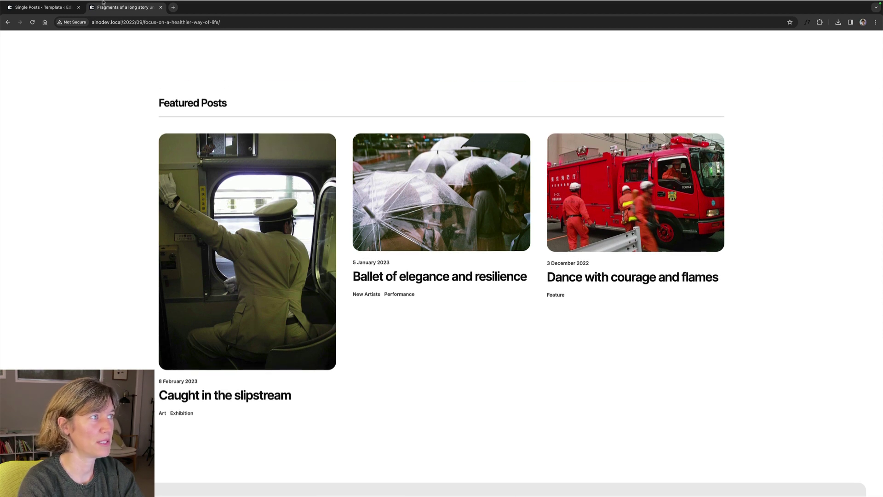
{"action": "left_click", "coordinate": [39, 7]}
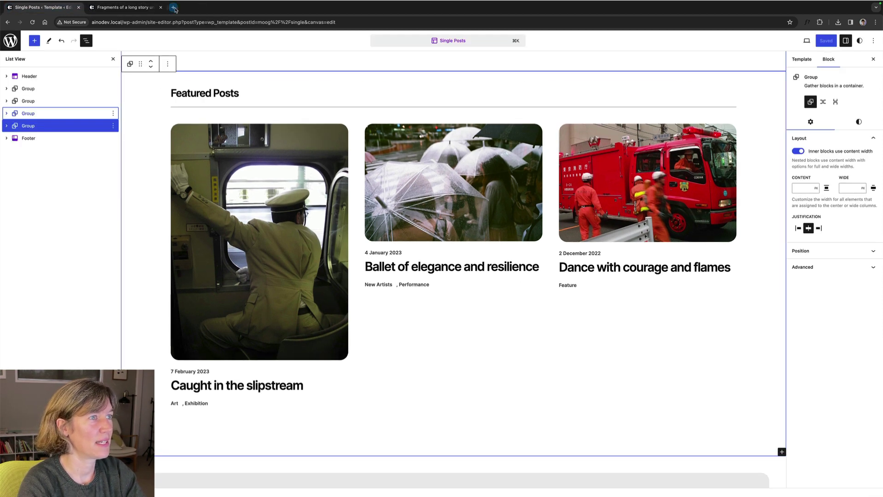
Select the grid's Post Template, expand it in List View, and select its Query Loop.
{"action": "scroll", "coordinate": [447, 253], "scroll_direction": "down", "scroll_amount": 1}
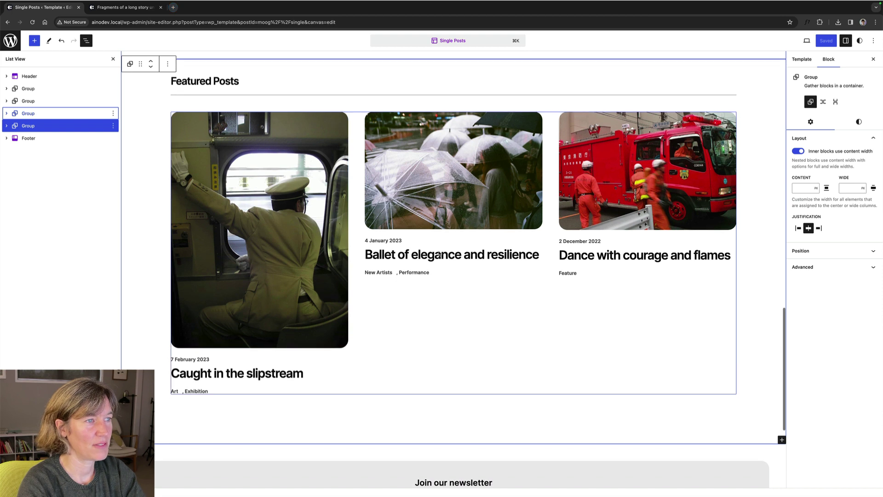
{"action": "left_click", "coordinate": [353, 213]}
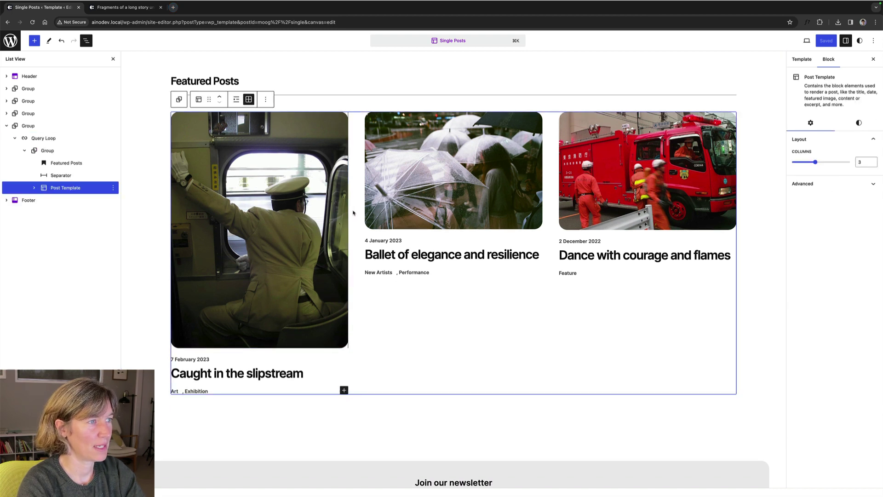
{"action": "left_click", "coordinate": [223, 81]}
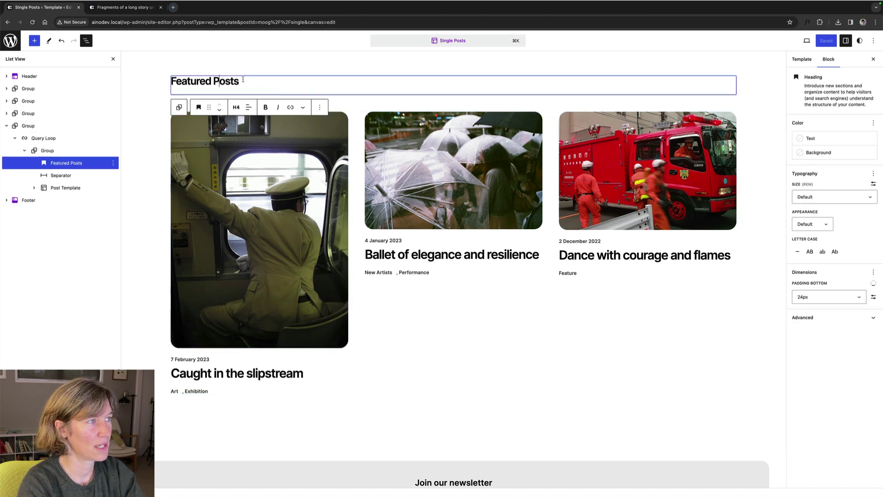
{"action": "left_click", "coordinate": [355, 246]}
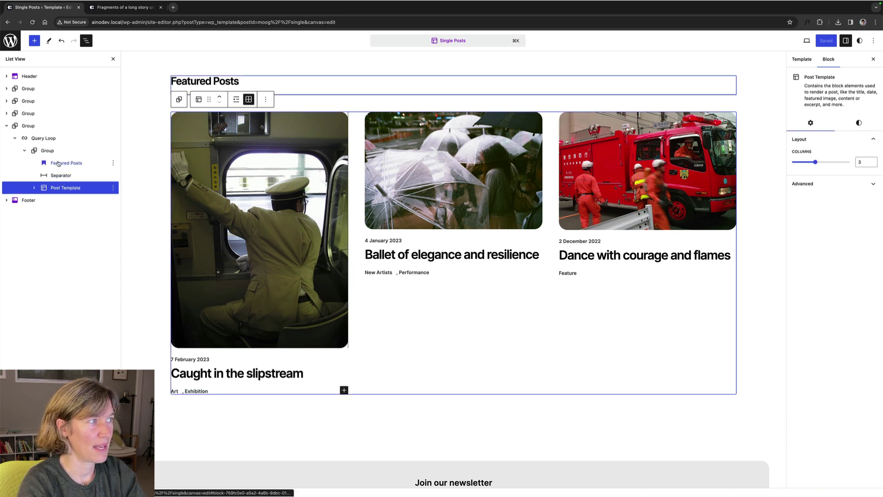
{"action": "left_click", "coordinate": [34, 188]}
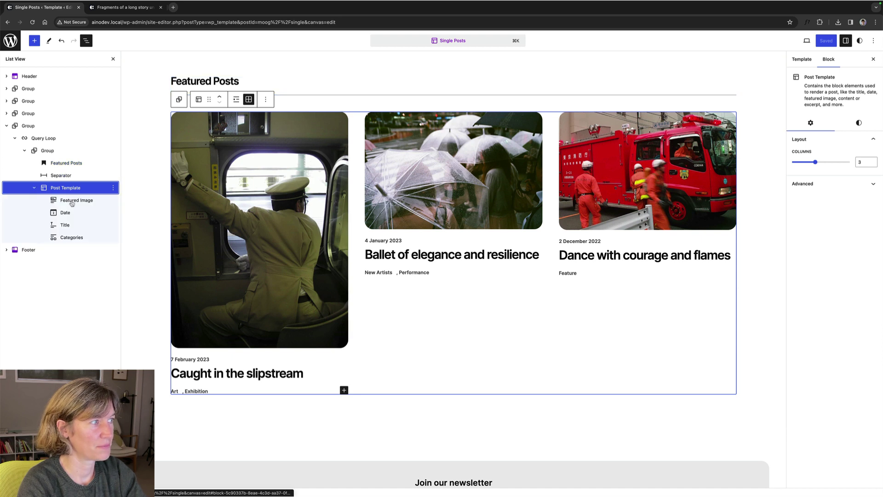
{"action": "left_click", "coordinate": [51, 138]}
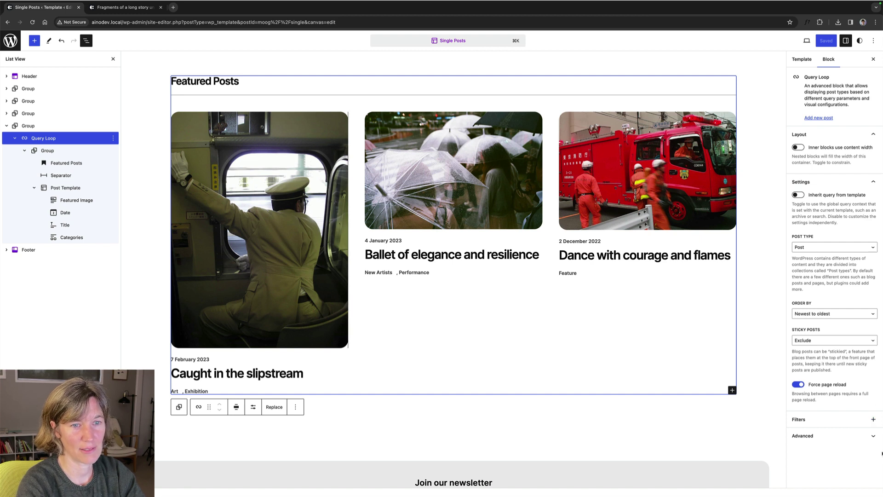
Add a Taxonomies filter limiting the Query Loop to the 'Featured' tag, then save the template.
{"action": "left_click", "coordinate": [873, 420]}
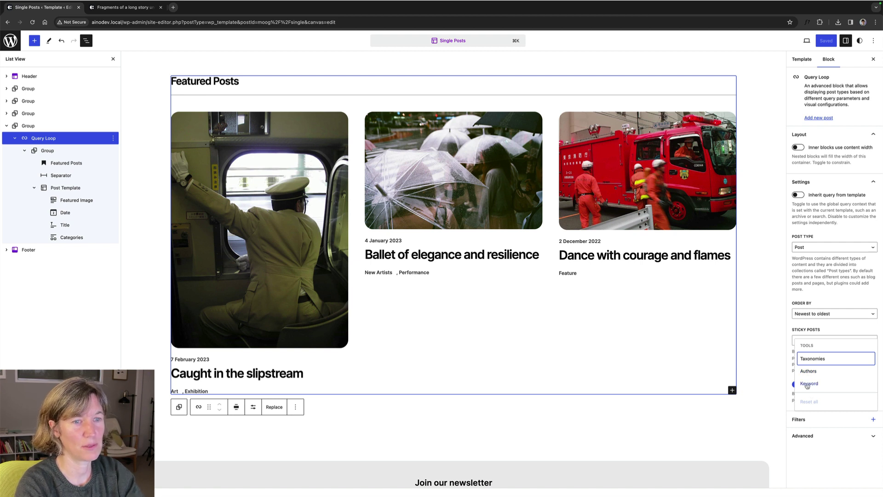
{"action": "left_click", "coordinate": [805, 361]}
{"action": "scroll", "coordinate": [806, 460], "scroll_direction": "down", "scroll_amount": 1}
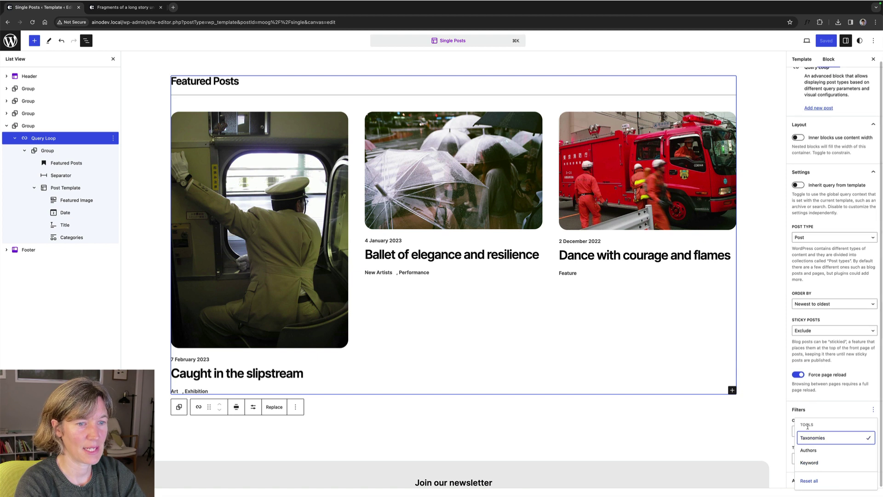
{"action": "left_click", "coordinate": [810, 437]}
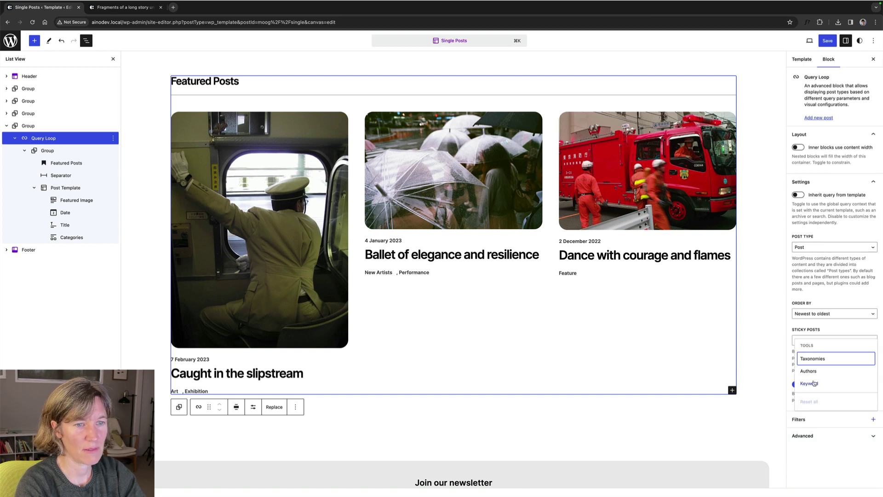
{"action": "left_click", "coordinate": [812, 360]}
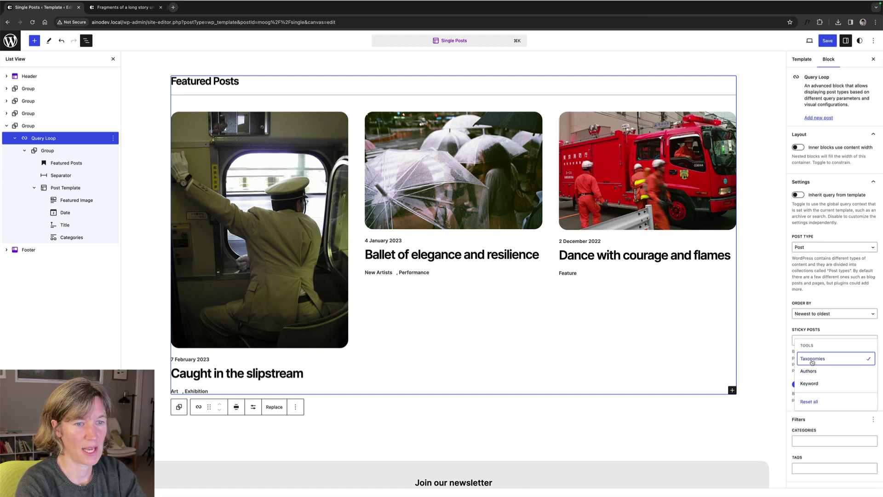
{"action": "left_click", "coordinate": [812, 465]}
{"action": "type", "text": "fea"}
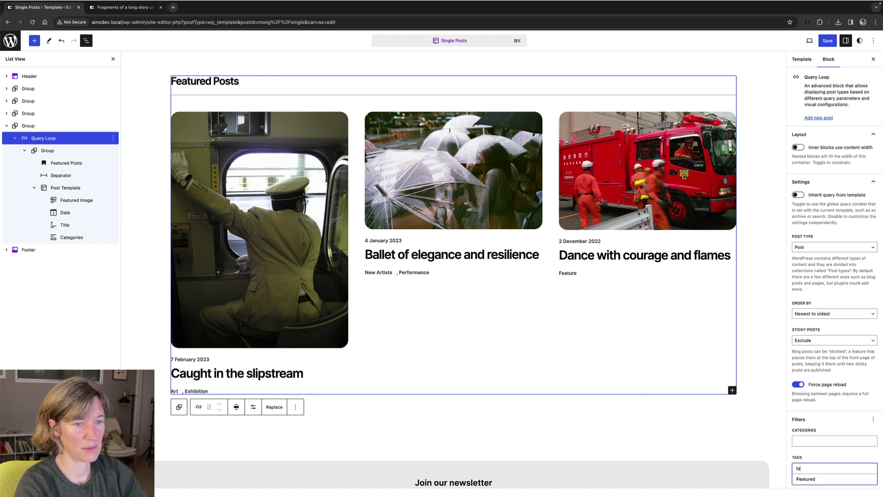
{"action": "left_click", "coordinate": [807, 479]}
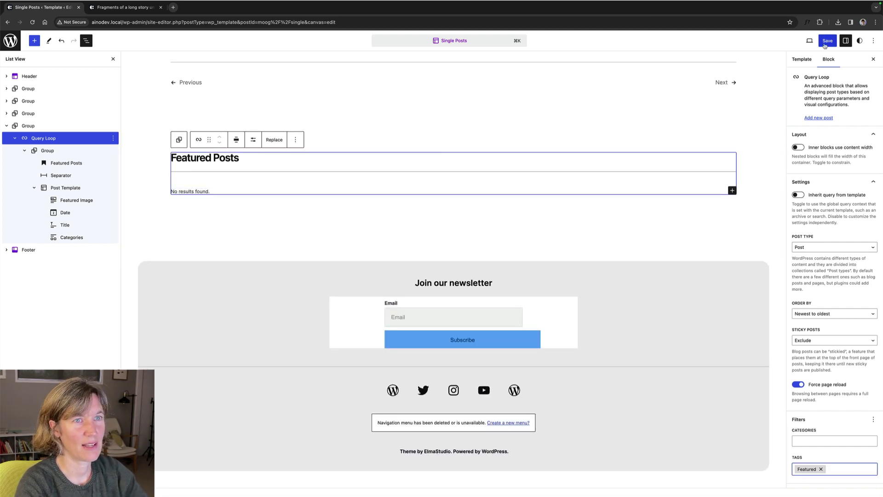
{"action": "left_click", "coordinate": [825, 43]}
{"action": "left_click", "coordinate": [824, 45]}
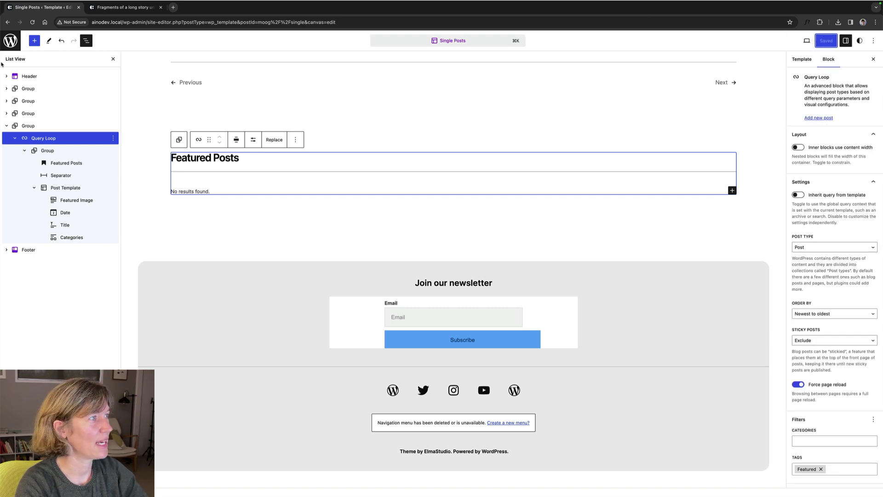
Leave the site editor and open the Posts admin list.
{"action": "left_click", "coordinate": [10, 40]}
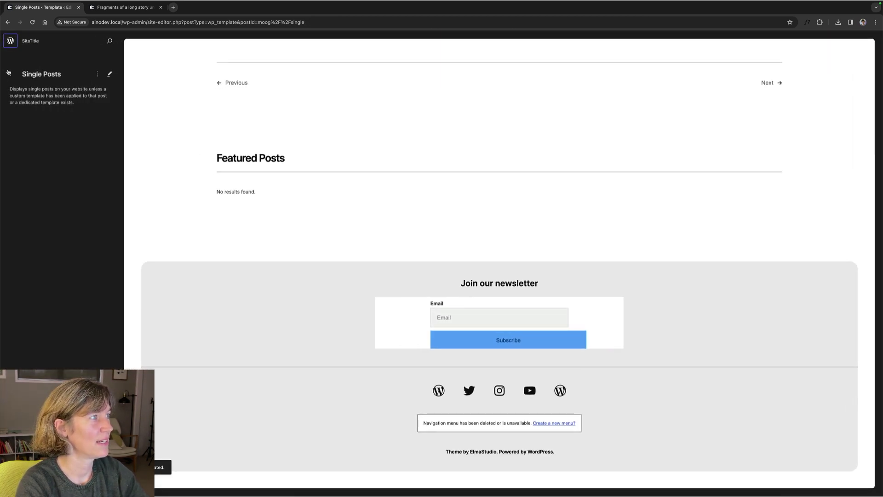
{"action": "left_click", "coordinate": [11, 73]}
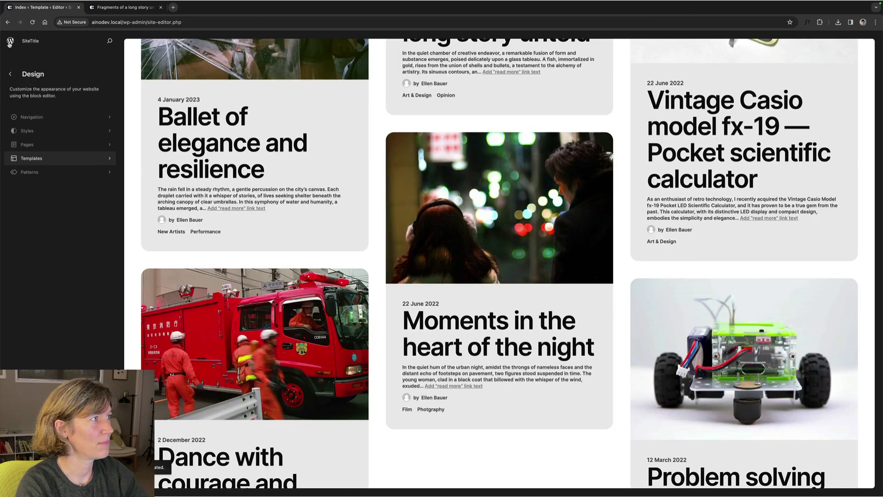
{"action": "left_click", "coordinate": [9, 40]}
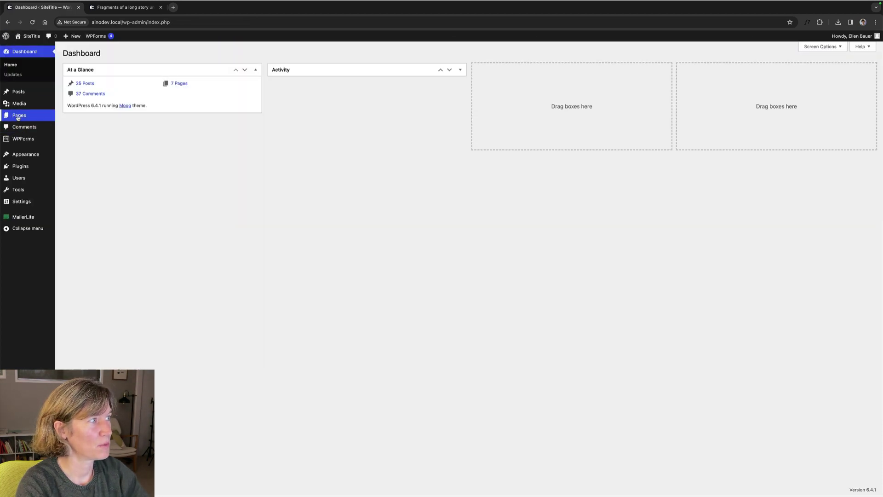
{"action": "left_click", "coordinate": [31, 97]}
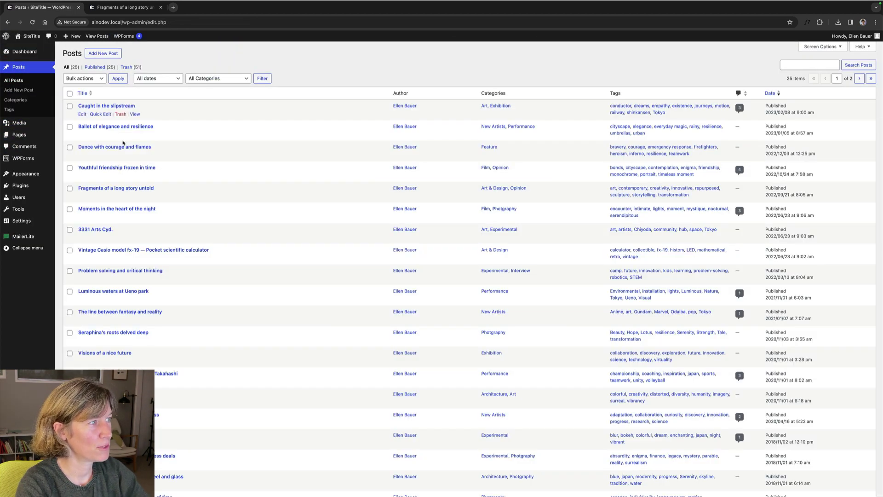
Tick Vintage Casio, Luminous waters and Moments in the heart of the night, then open Bulk actions.
{"action": "left_click", "coordinate": [70, 250]}
{"action": "left_click", "coordinate": [69, 291]}
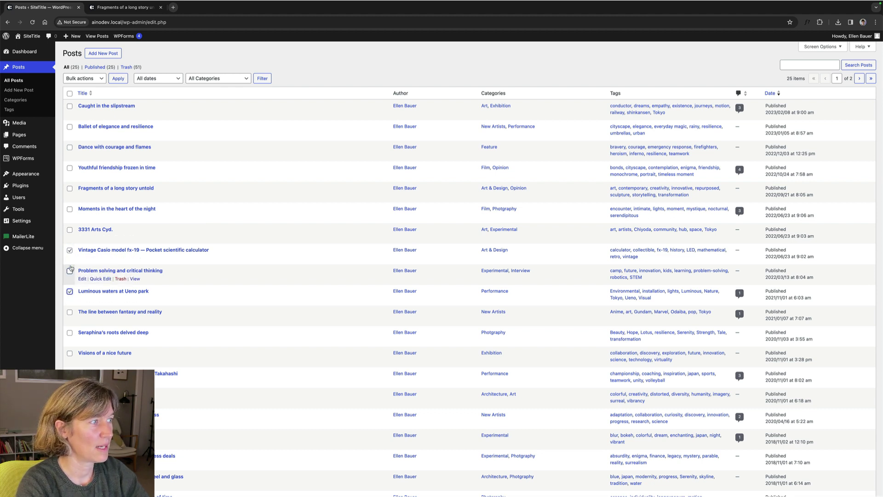
{"action": "left_click", "coordinate": [70, 209]}
{"action": "left_click", "coordinate": [81, 79]}
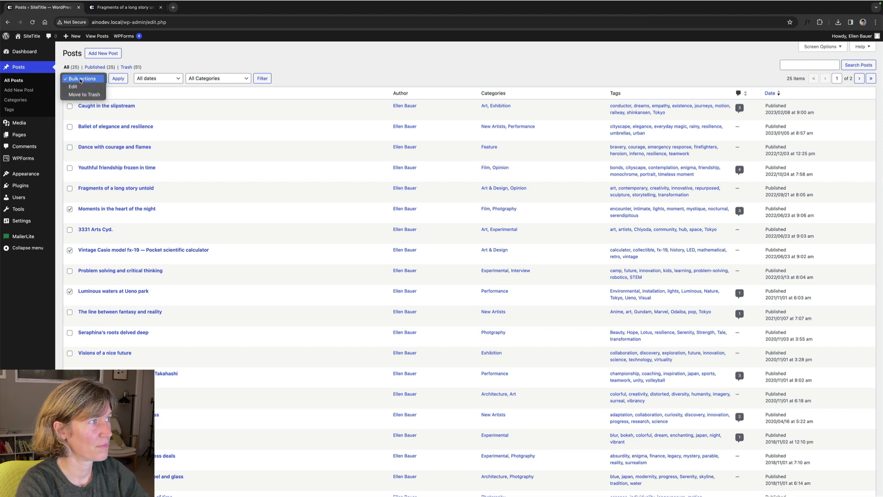
{"action": "left_click", "coordinate": [82, 78]}
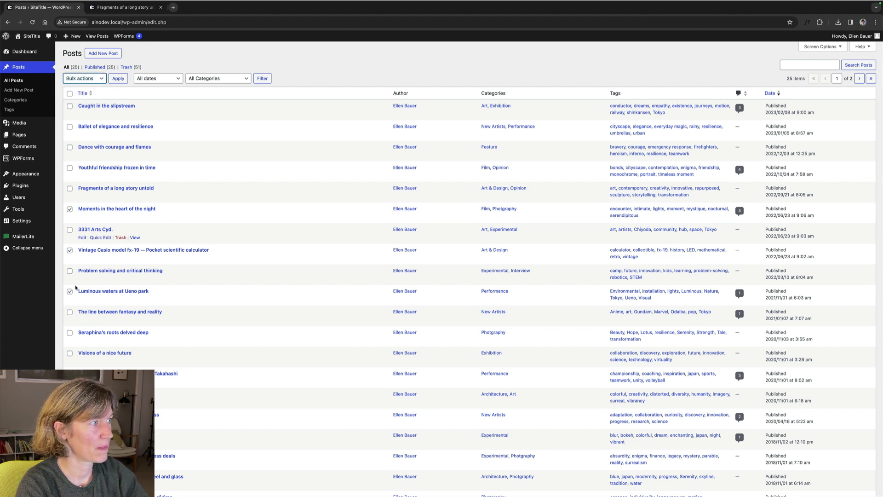
{"action": "left_click", "coordinate": [74, 80]}
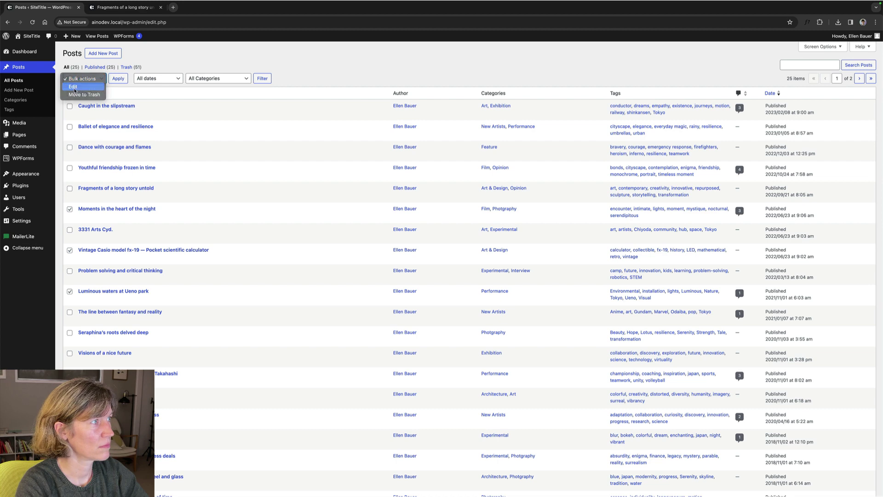
Bulk-edit the three checked posts to add the Featured tag and update them.
{"action": "left_click", "coordinate": [73, 87]}
{"action": "left_click", "coordinate": [118, 79]}
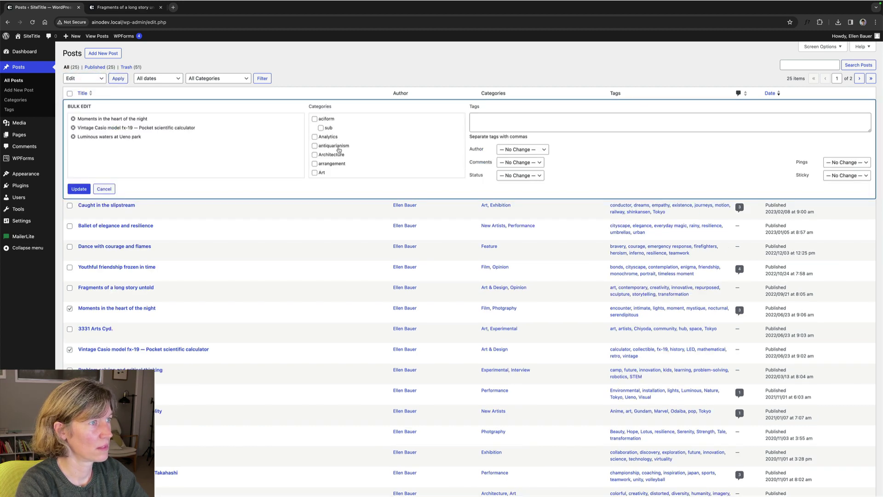
{"action": "left_click", "coordinate": [514, 123]}
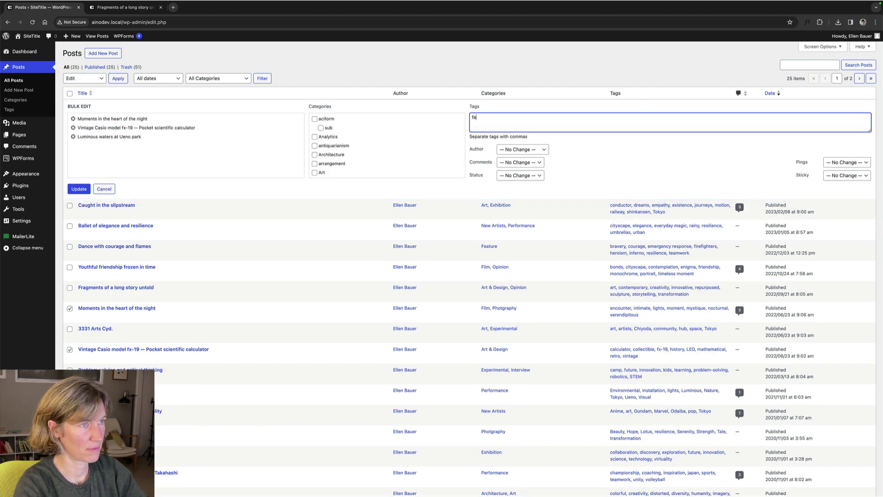
{"action": "type", "text": "fea"}
{"action": "key", "text": "BackSpace"}
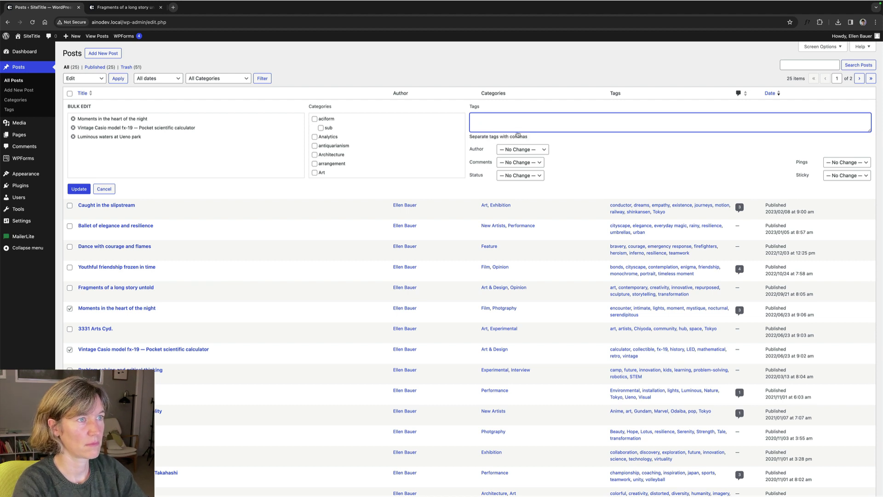
{"action": "key", "text": "BackSpace"}
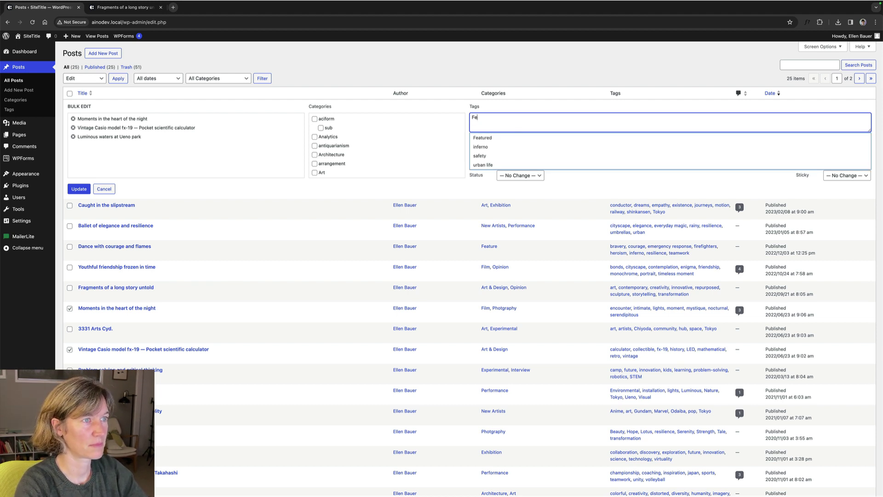
{"action": "left_click", "coordinate": [499, 137]}
{"action": "left_click", "coordinate": [78, 190]}
Check the live post's Featured Posts grid, then return to the admin and view it again.
{"action": "left_click", "coordinate": [122, 8]}
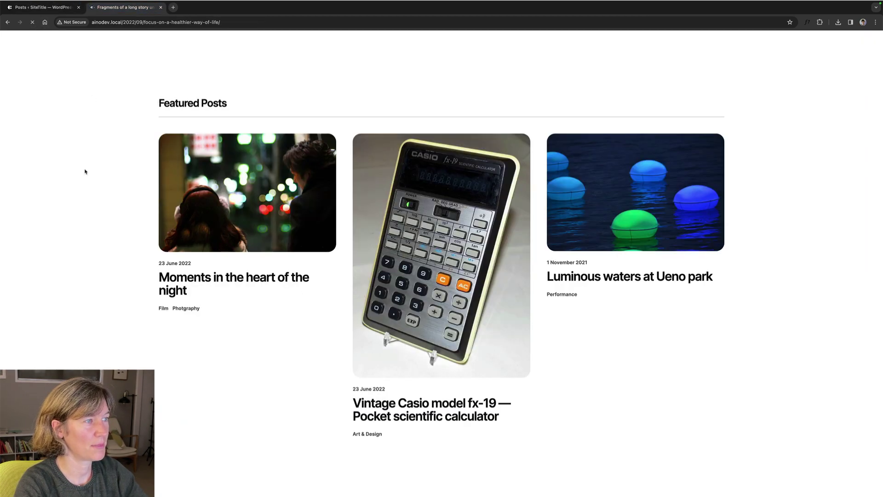
{"action": "left_click", "coordinate": [55, 8]}
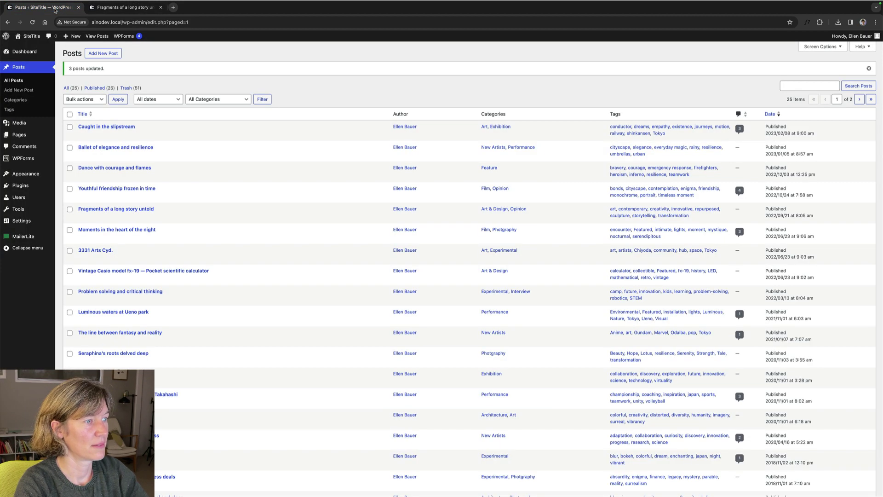
{"action": "mouse_move", "coordinate": [35, 178]}
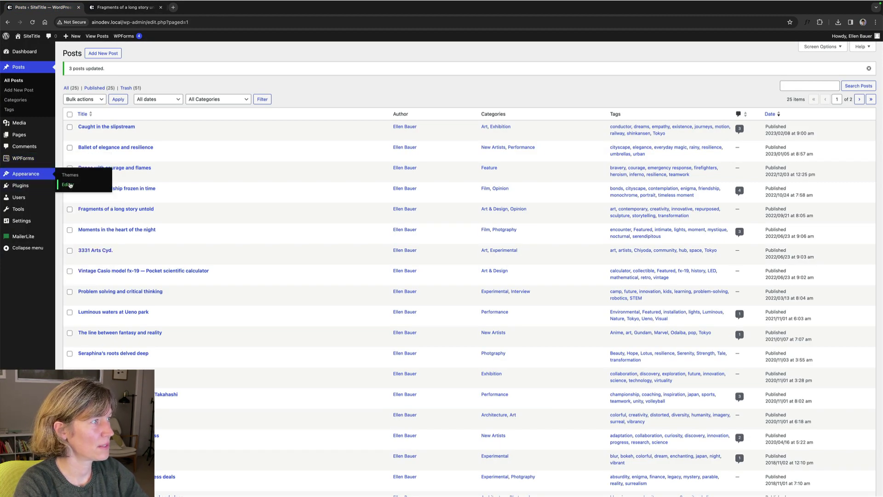
{"action": "left_click", "coordinate": [68, 184]}
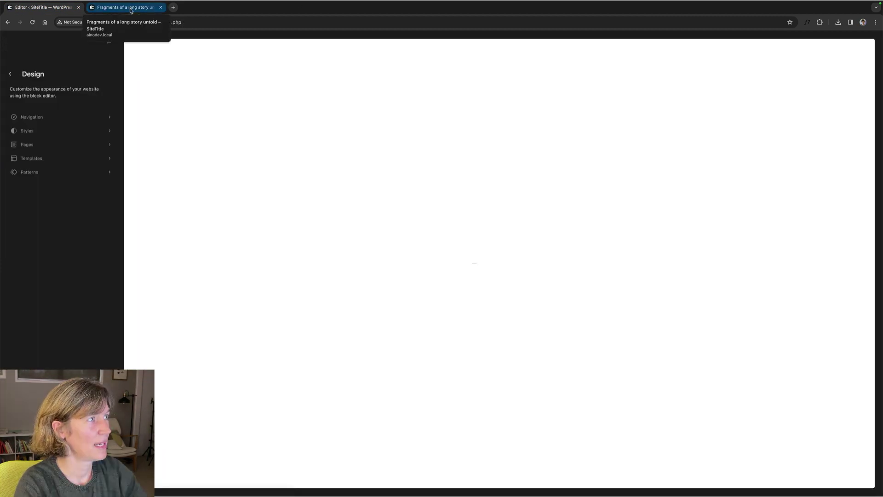
{"action": "left_click", "coordinate": [129, 8]}
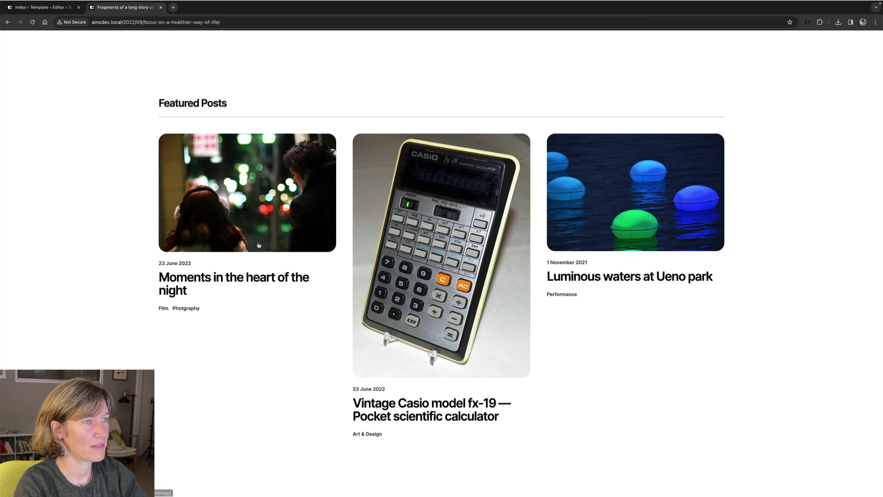
Open the Single Posts template from the Site Editor's templates for editing.
{"action": "left_click", "coordinate": [44, 8]}
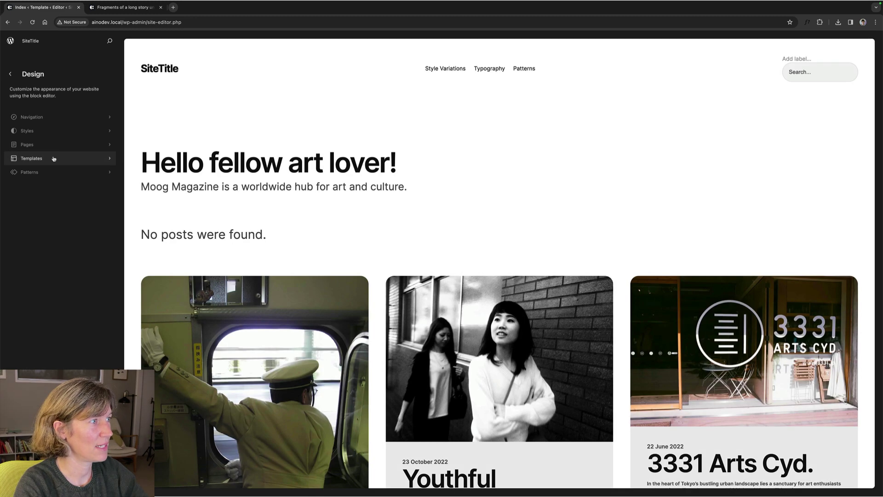
{"action": "left_click", "coordinate": [54, 158]}
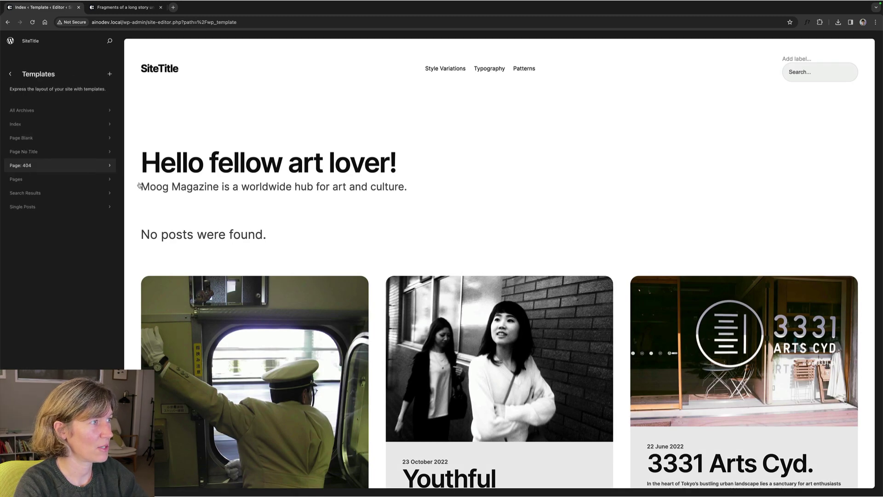
{"action": "left_click", "coordinate": [69, 206]}
{"action": "scroll", "coordinate": [317, 227], "scroll_direction": "down", "scroll_amount": 10}
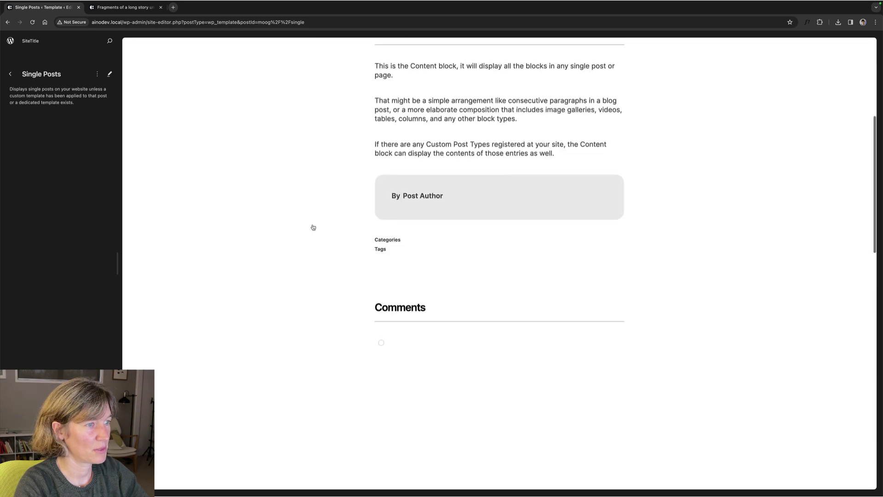
{"action": "scroll", "coordinate": [382, 165], "scroll_direction": "up", "scroll_amount": 6}
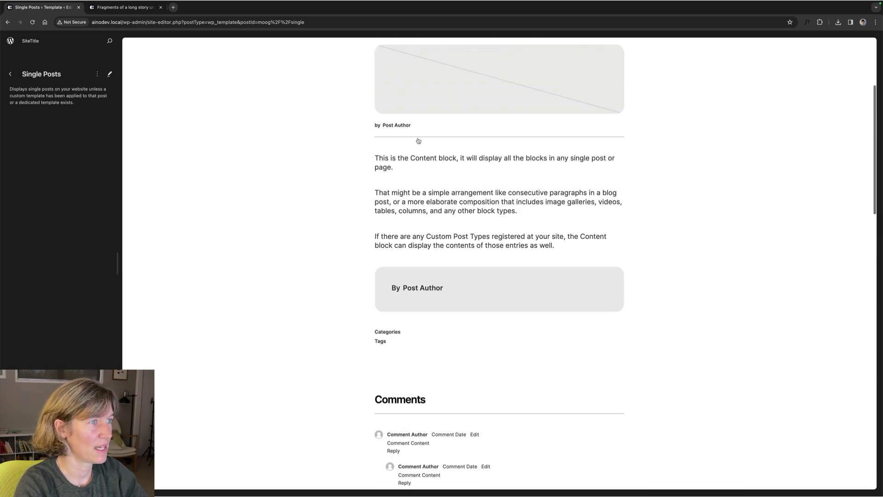
{"action": "left_click", "coordinate": [384, 271]}
Select the Post Author group and scroll down to the Featured Posts Query Loop.
{"action": "left_click", "coordinate": [343, 295]}
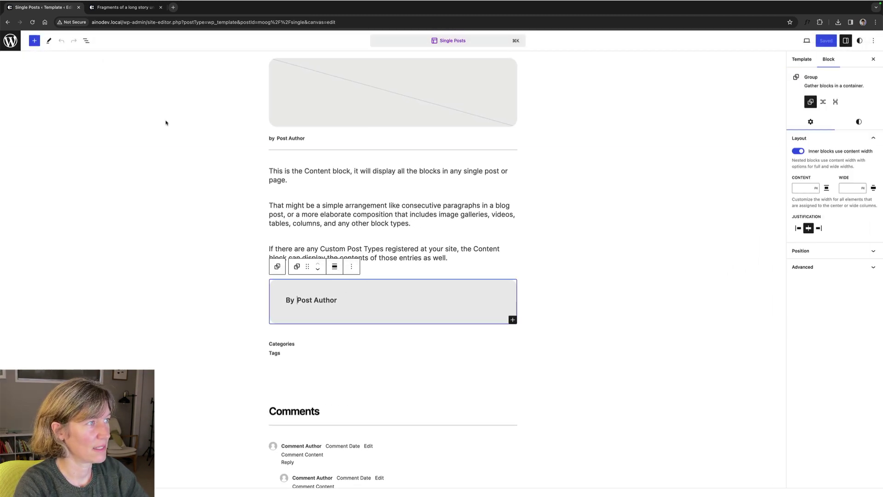
{"action": "left_click", "coordinate": [86, 41]}
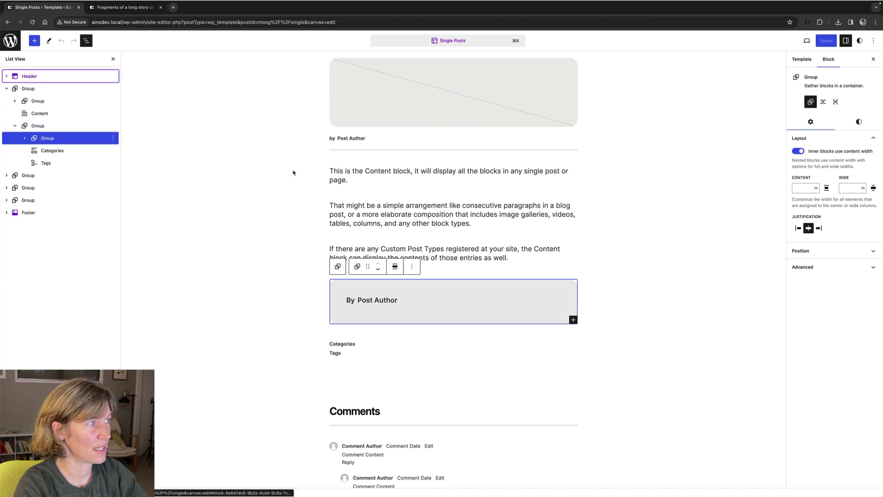
{"action": "scroll", "coordinate": [322, 207], "scroll_direction": "up", "scroll_amount": 4}
{"action": "scroll", "coordinate": [325, 224], "scroll_direction": "down", "scroll_amount": 1}
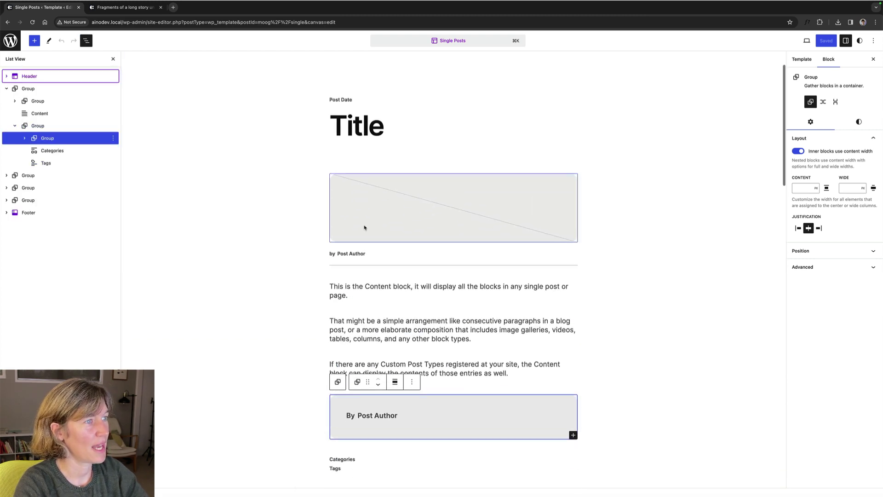
{"action": "scroll", "coordinate": [312, 200], "scroll_direction": "down", "scroll_amount": 7}
{"action": "scroll", "coordinate": [297, 197], "scroll_direction": "down", "scroll_amount": 7}
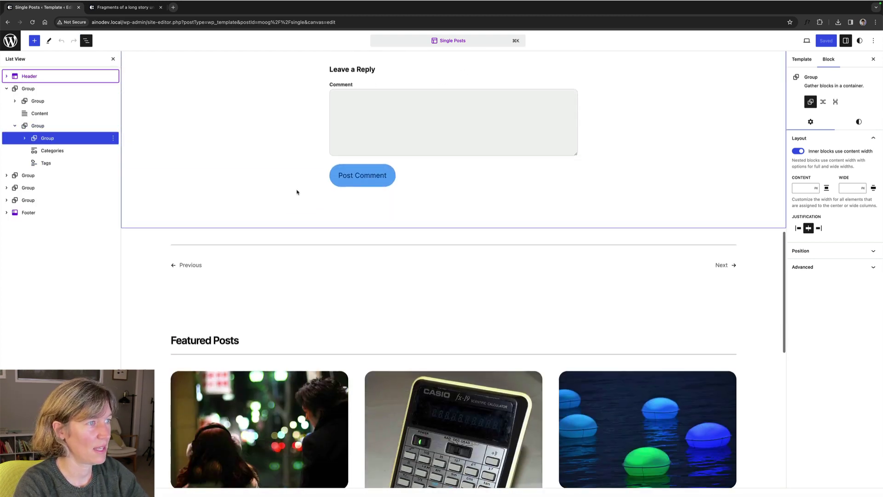
{"action": "scroll", "coordinate": [368, 258], "scroll_direction": "down", "scroll_amount": 5}
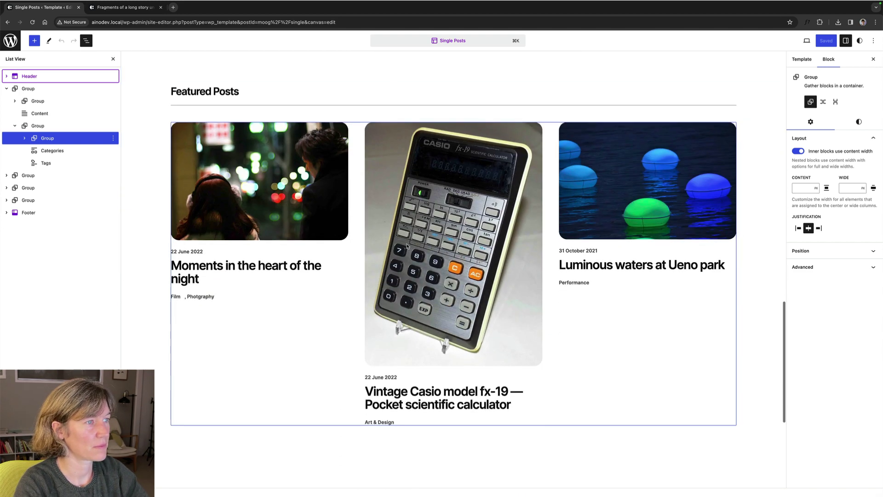
Set the Post Template's Featured Image block to a 3:2 aspect ratio in its Styles.
{"action": "left_click", "coordinate": [407, 246]}
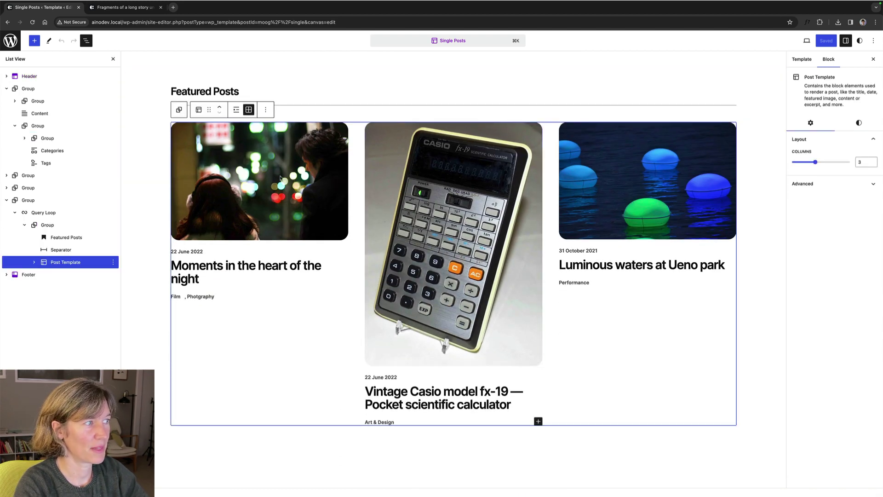
{"action": "left_click", "coordinate": [283, 220]}
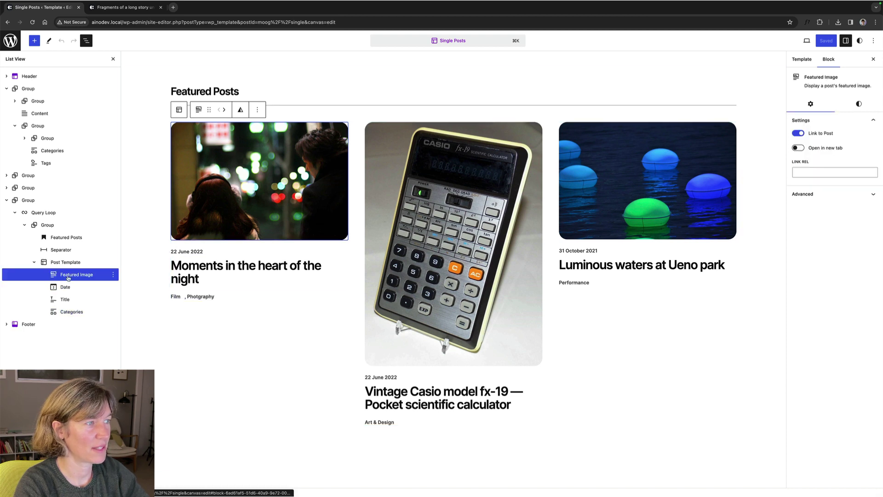
{"action": "left_click", "coordinate": [857, 105]}
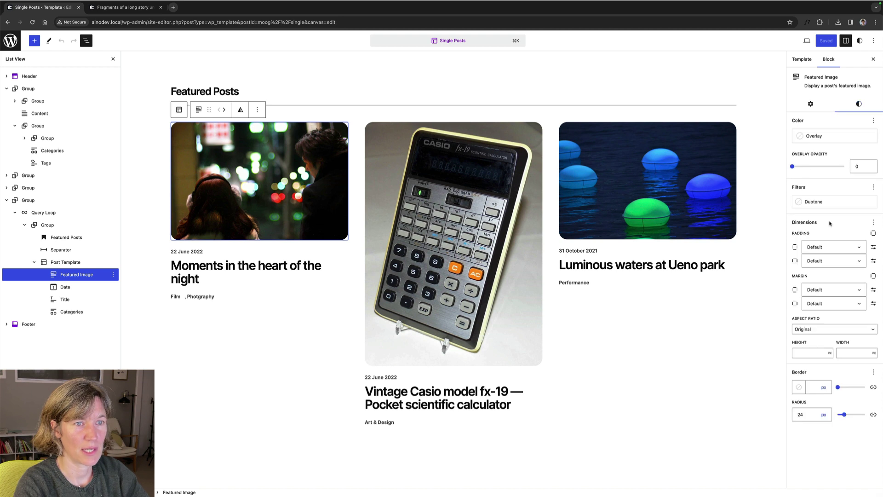
{"action": "left_click", "coordinate": [821, 330]}
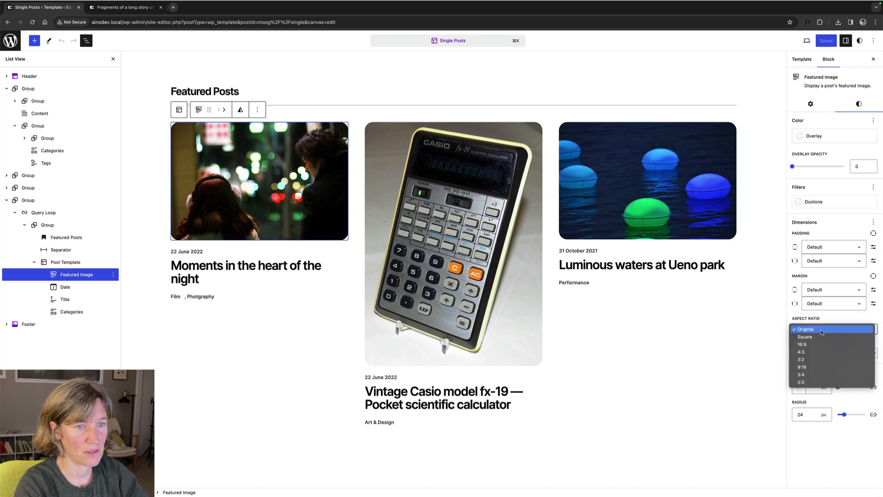
{"action": "left_click", "coordinate": [818, 360]}
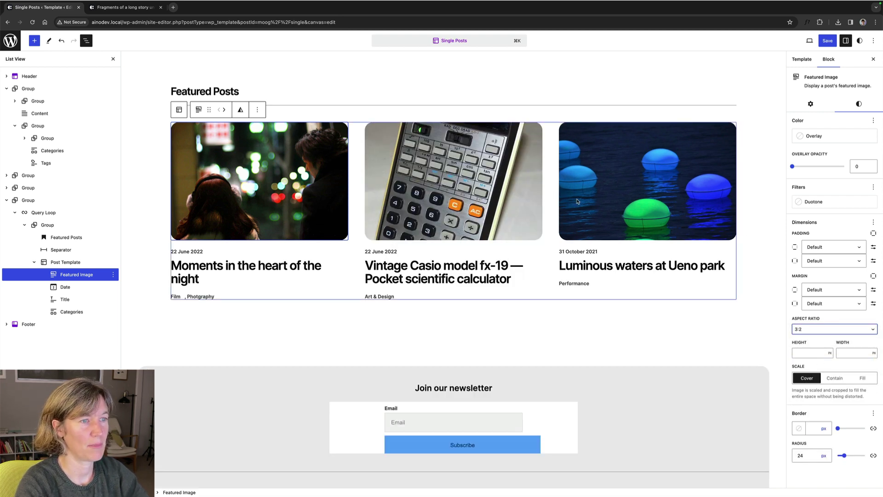
Move the Categories block above the Date and delete the Date block from the post cards.
{"action": "left_click", "coordinate": [193, 253]}
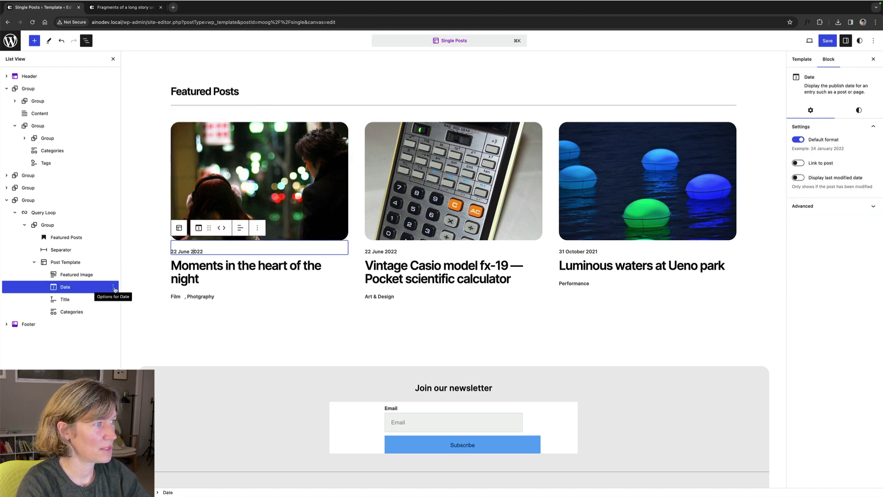
{"action": "left_click", "coordinate": [71, 312]}
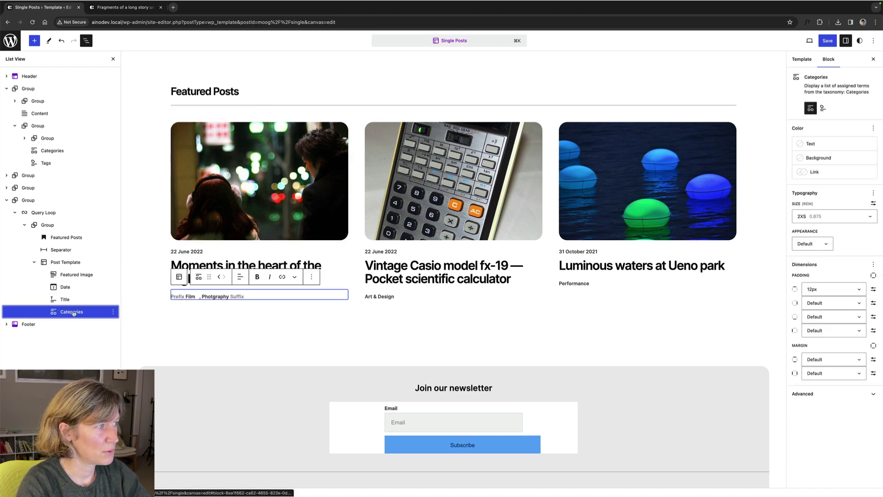
{"action": "left_click_drag", "start_coordinate": [71, 312], "coordinate": [75, 284]}
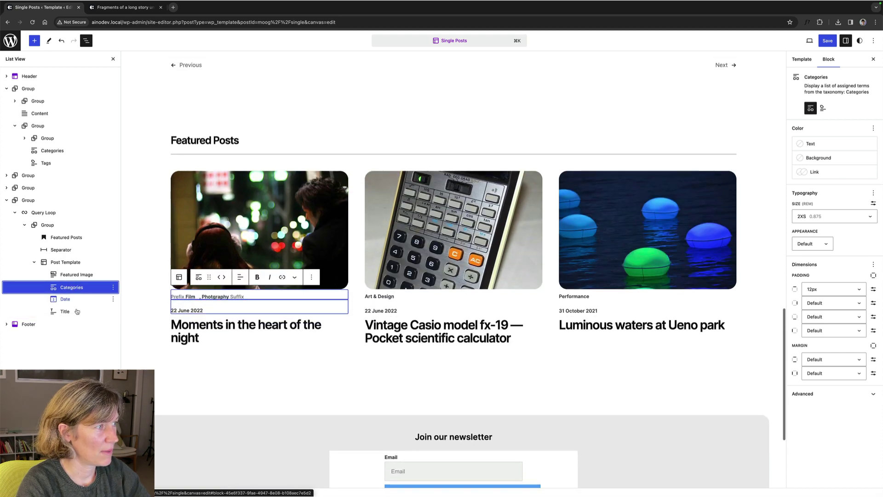
{"action": "left_click", "coordinate": [79, 313]}
{"action": "left_click", "coordinate": [74, 299]}
{"action": "left_click", "coordinate": [113, 299]}
{"action": "left_click", "coordinate": [184, 482]}
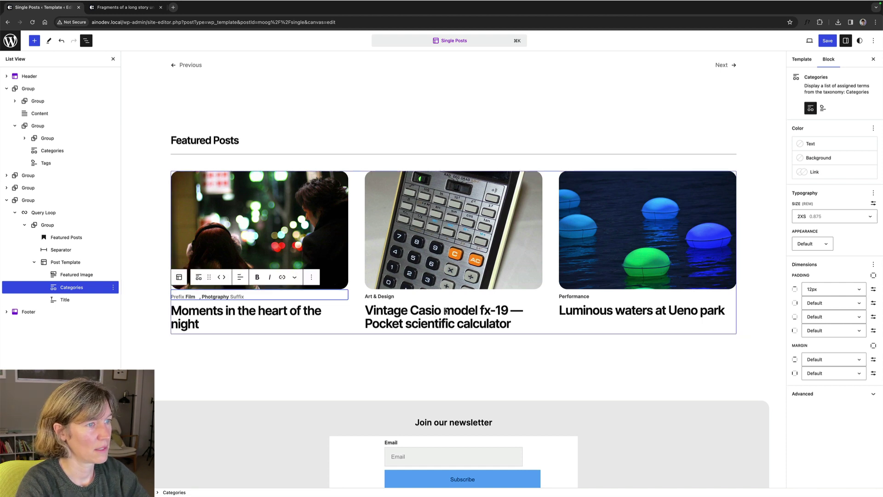
Set the Categories block's padding to 24px.
{"action": "left_click", "coordinate": [829, 289]}
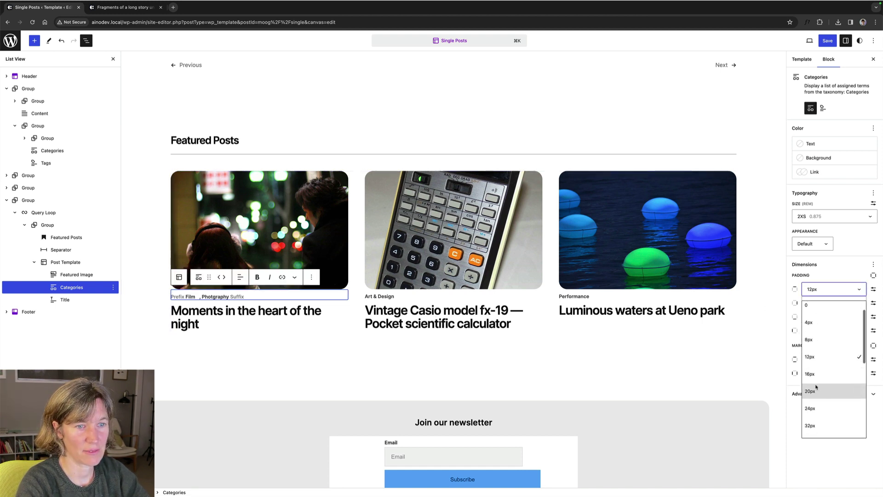
{"action": "left_click", "coordinate": [810, 408]}
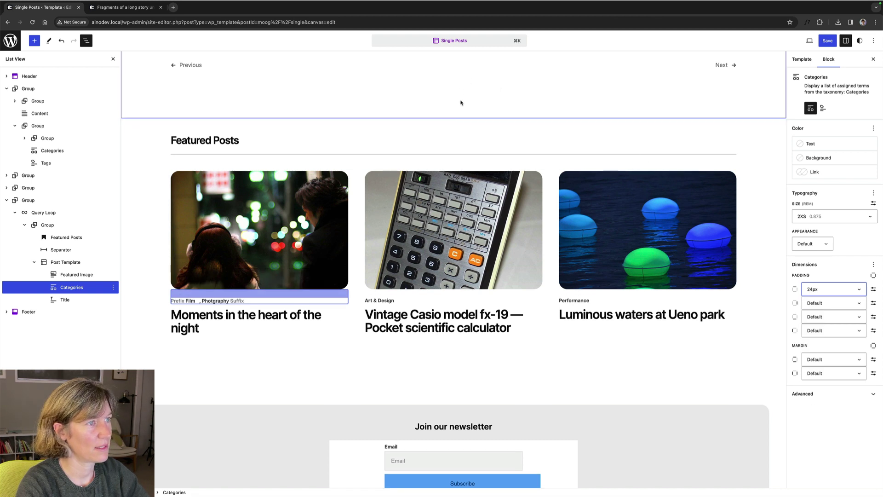
{"action": "left_click", "coordinate": [394, 129]}
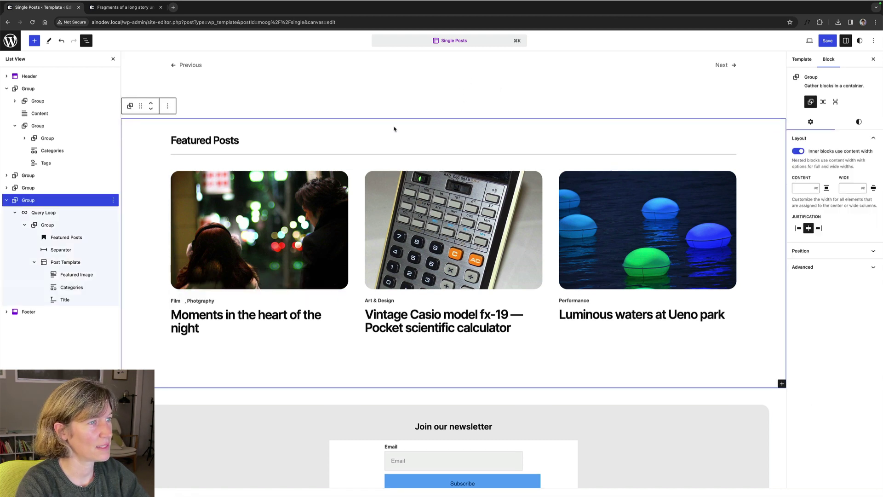
Save the Single Posts template changes.
{"action": "left_click", "coordinate": [821, 41]}
{"action": "left_click", "coordinate": [818, 43]}
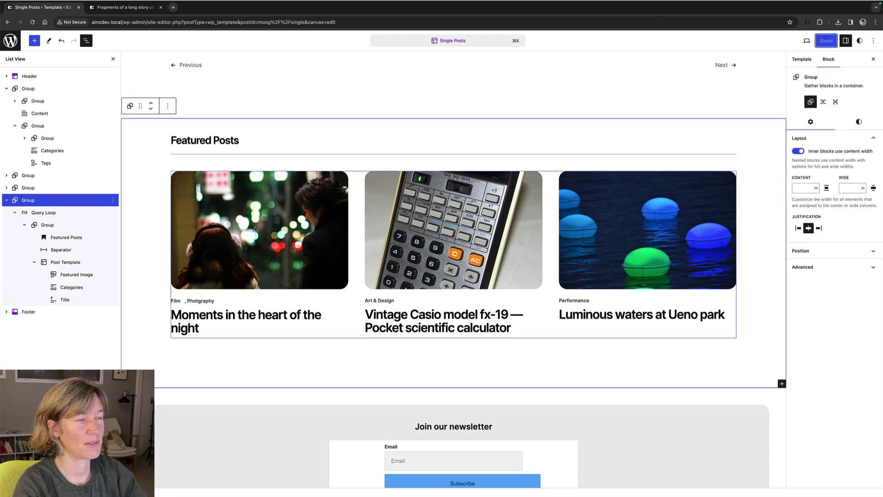
{"action": "scroll", "coordinate": [453, 276], "scroll_direction": "up", "scroll_amount": 15}
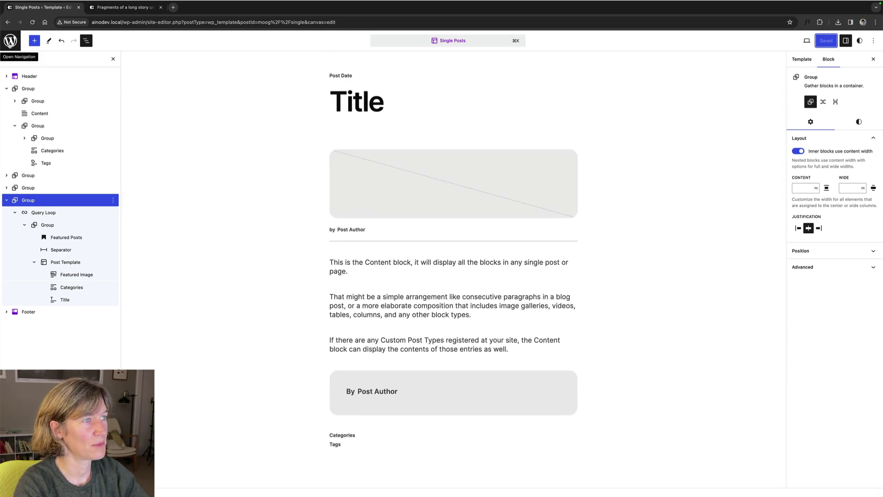
Return to Templates, reopen Single Posts, show its actions menu and scroll its preview.
{"action": "left_click", "coordinate": [10, 42]}
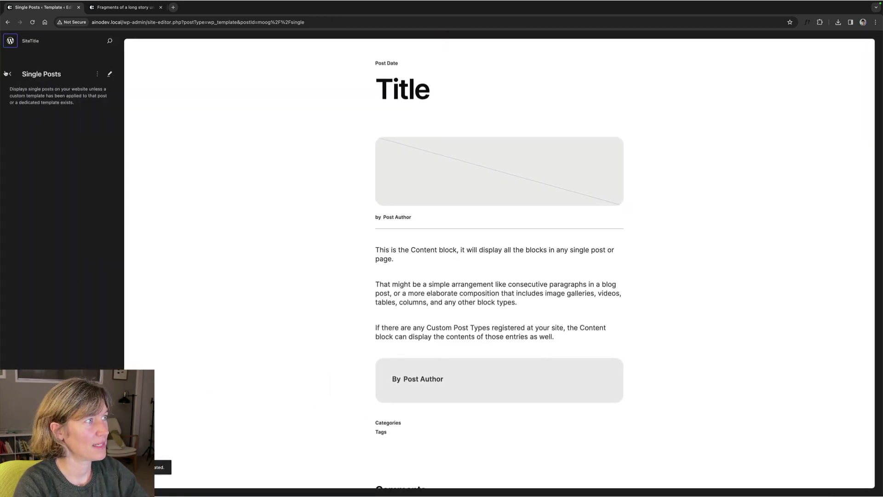
{"action": "left_click", "coordinate": [10, 73]}
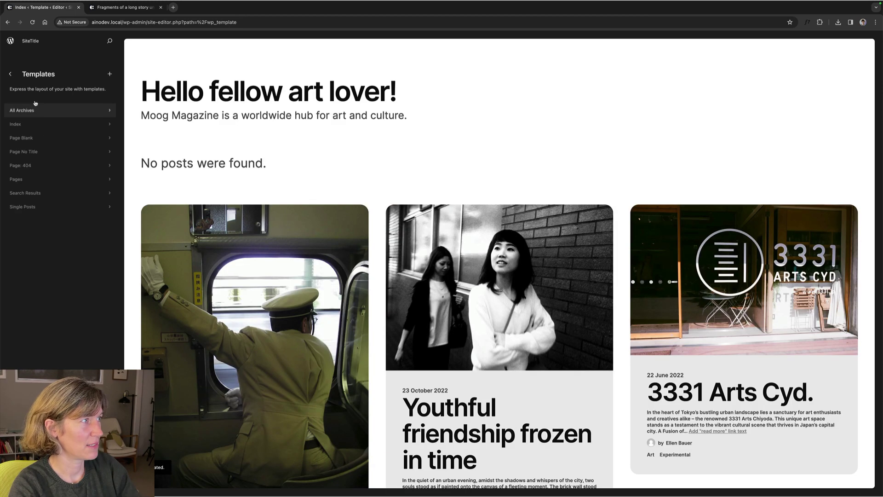
{"action": "left_click", "coordinate": [37, 208]}
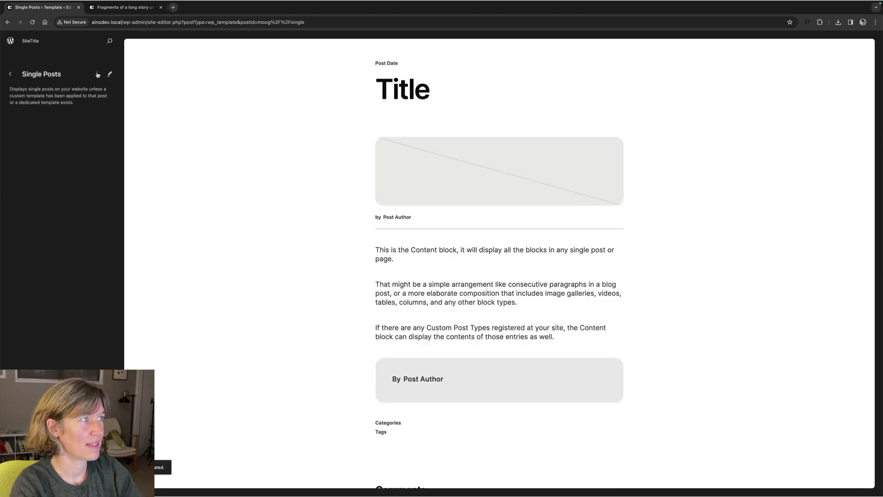
{"action": "left_click", "coordinate": [97, 75]}
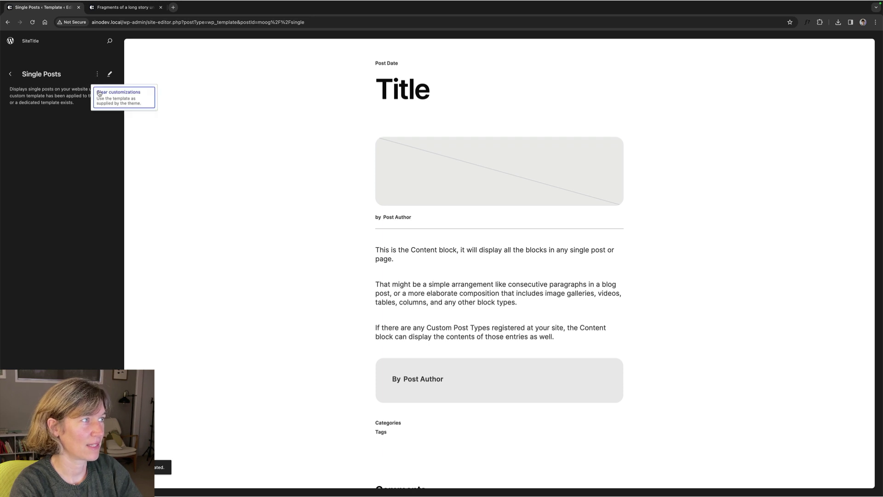
{"action": "scroll", "coordinate": [297, 168], "scroll_direction": "down", "scroll_amount": 5}
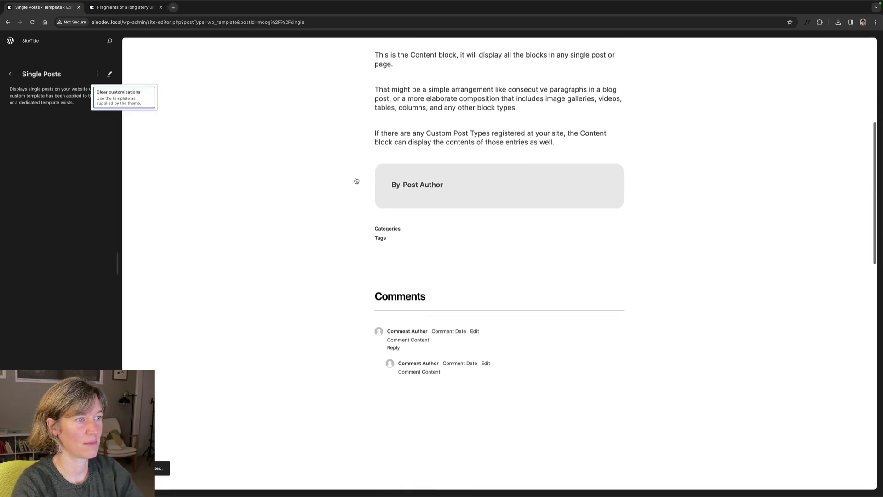
{"action": "scroll", "coordinate": [356, 181], "scroll_direction": "down", "scroll_amount": 5}
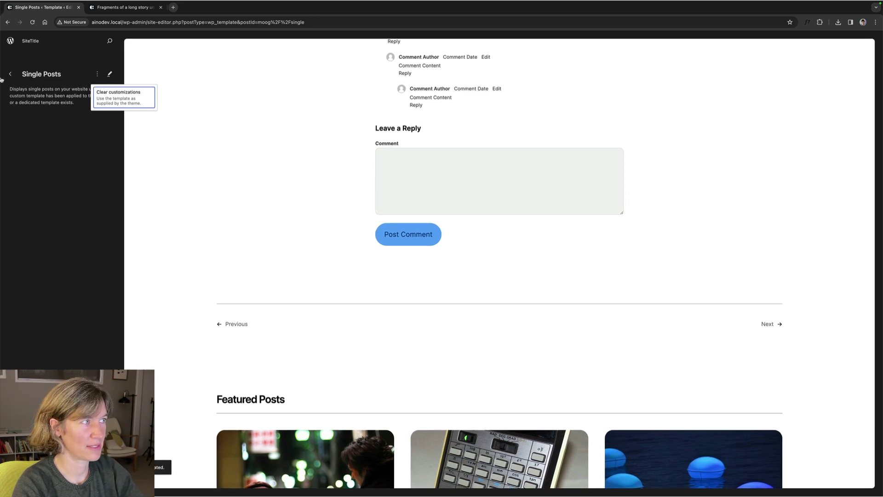
{"action": "scroll", "coordinate": [329, 284], "scroll_direction": "down", "scroll_amount": 6}
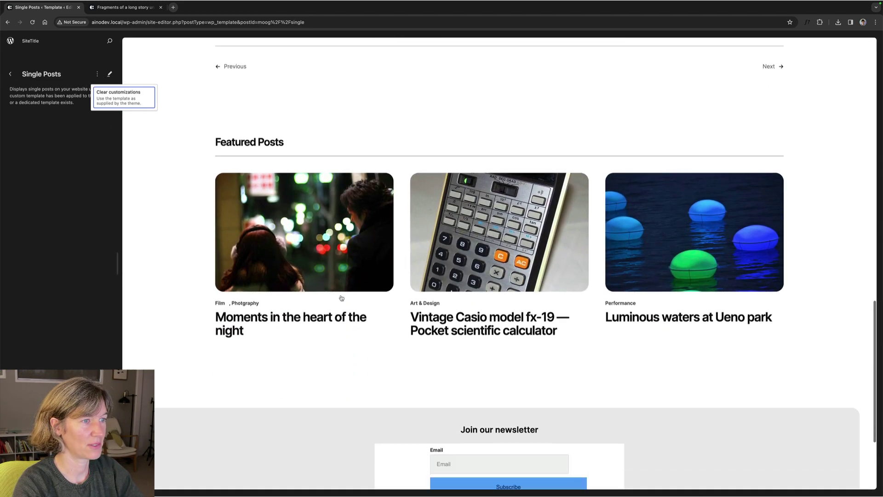
{"action": "scroll", "coordinate": [321, 276], "scroll_direction": "down", "scroll_amount": 2}
{"action": "scroll", "coordinate": [322, 276], "scroll_direction": "up", "scroll_amount": 15}
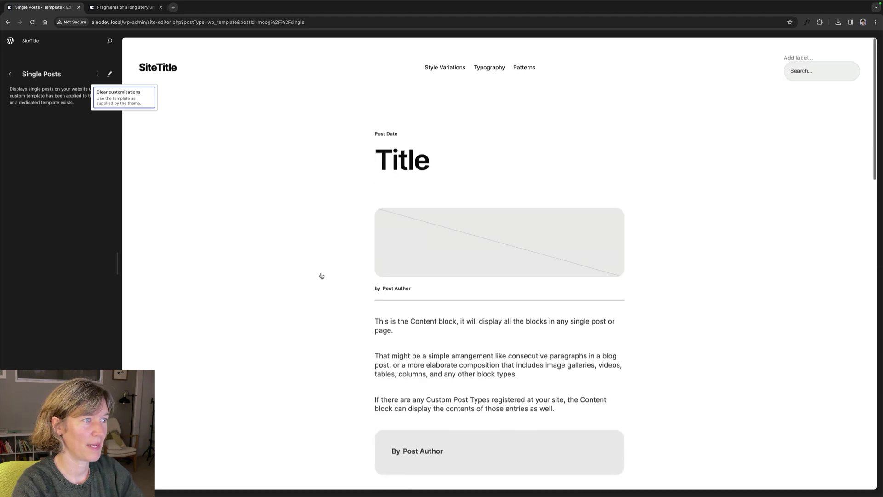